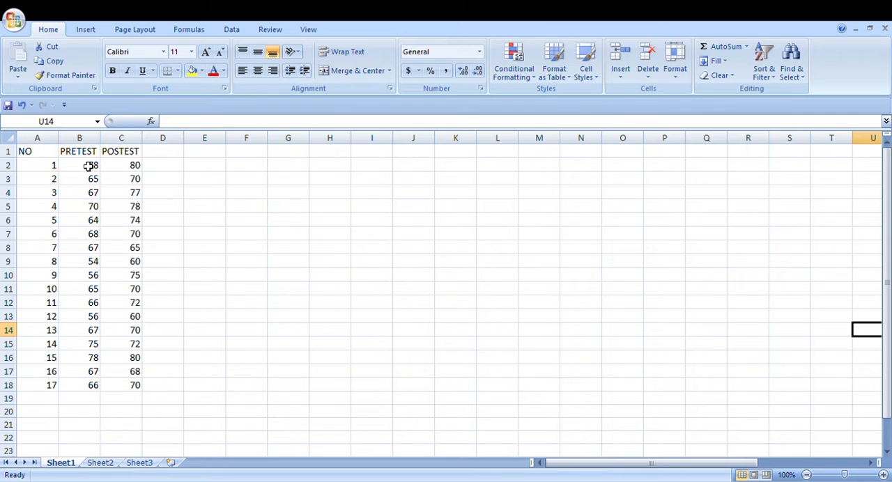
Center the NO, PRETEST and POSTEST headers in A1:C1 horizontally
left_click_drag(43, 155, 120, 153)
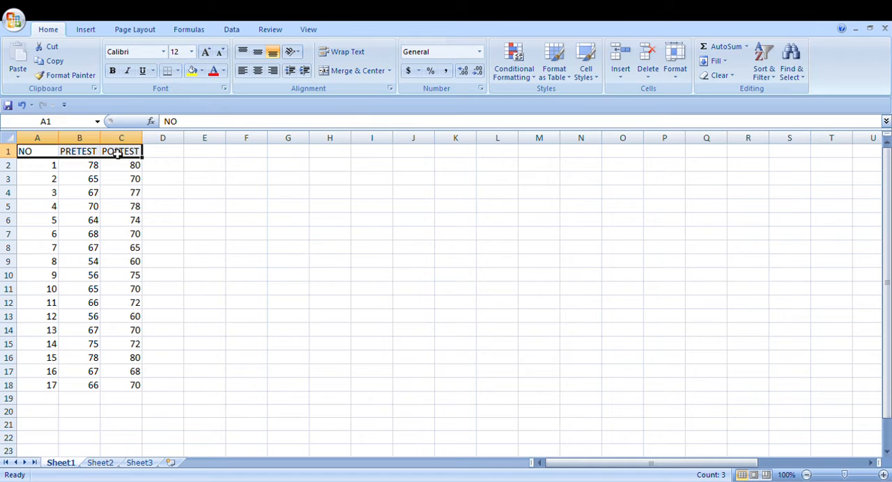
left_click(259, 53)
left_click(264, 54)
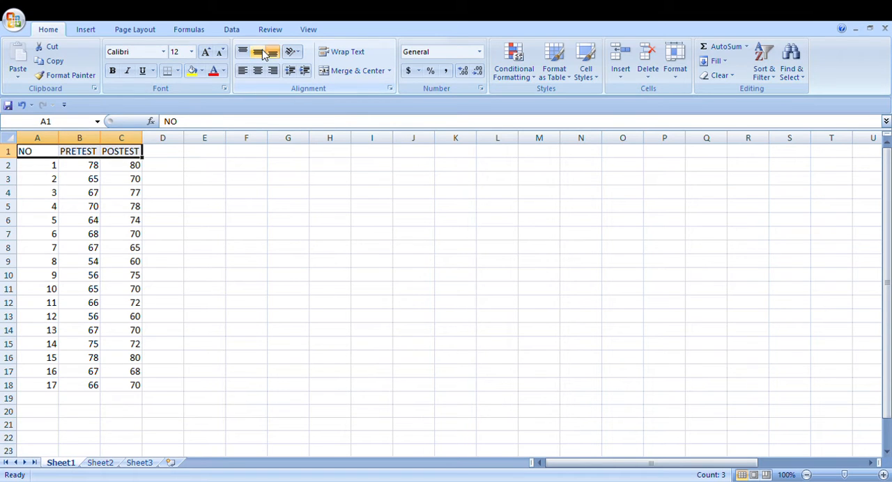
left_click(258, 70)
left_click(220, 185)
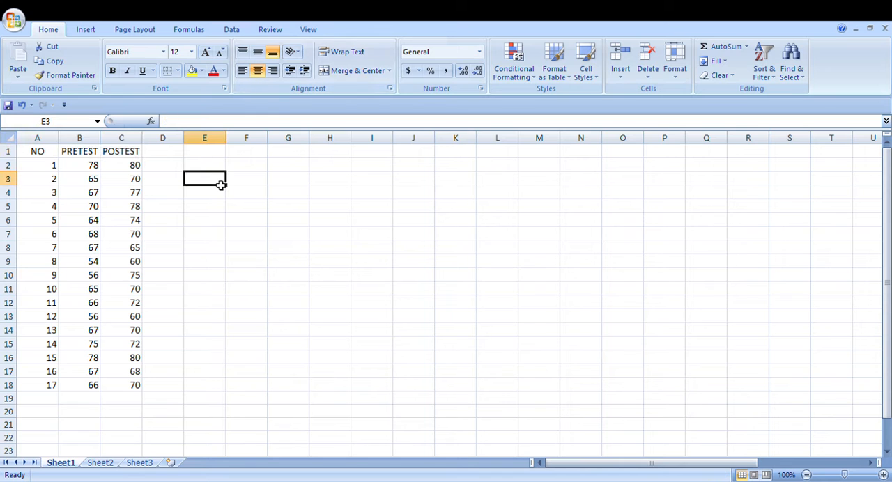
Widen columns B and C so the PRETEST and POSTEST headers have more room
left_click(177, 157)
left_click(98, 155)
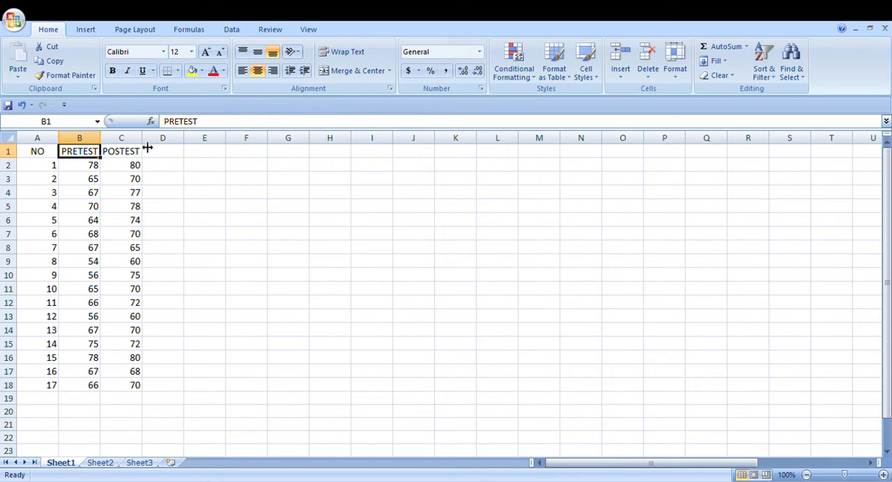
left_click_drag(147, 148, 119, 148)
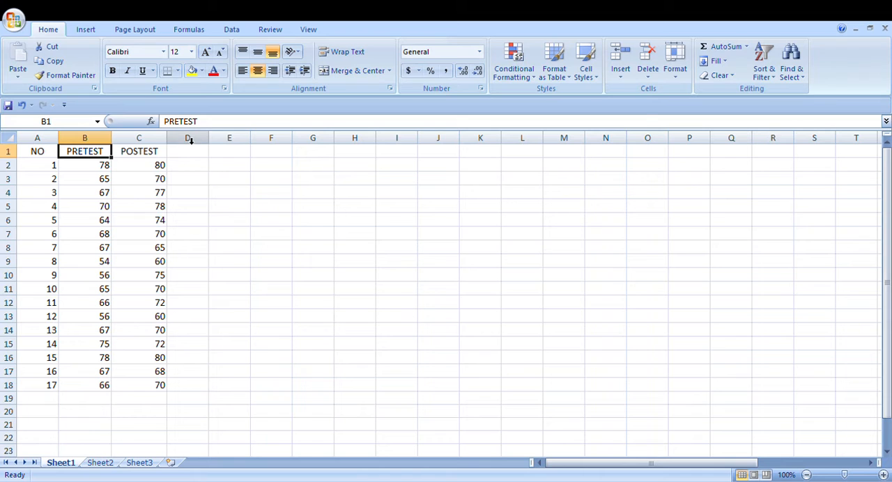
Enter the label RATA2= in cell B21 below the PRETEST scores
left_click(84, 426)
type("RATA")
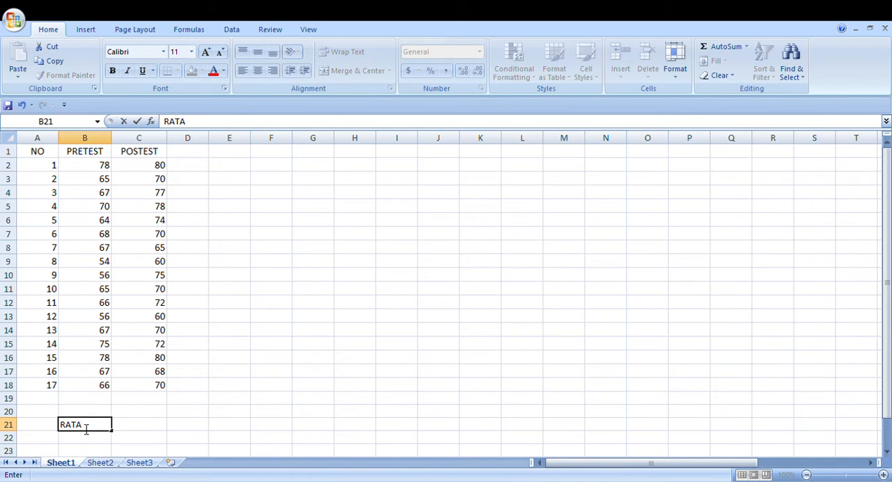
type("2=")
Calculate the average of the PRETEST scores B2:B18 in cell C21 with the AVERAGE function
left_click(132, 428)
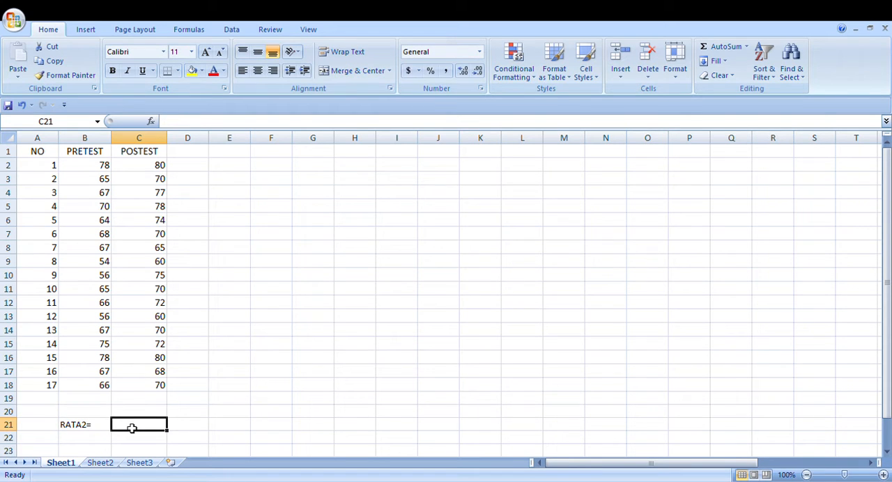
type("=")
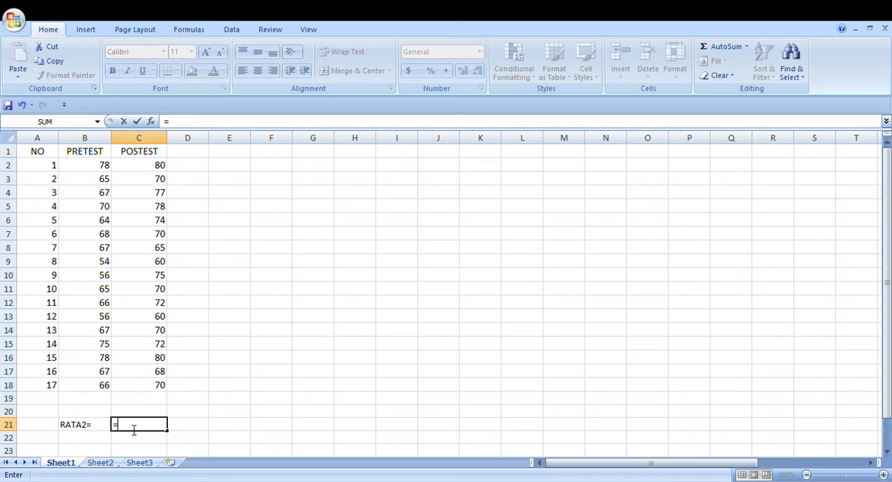
type("AVER")
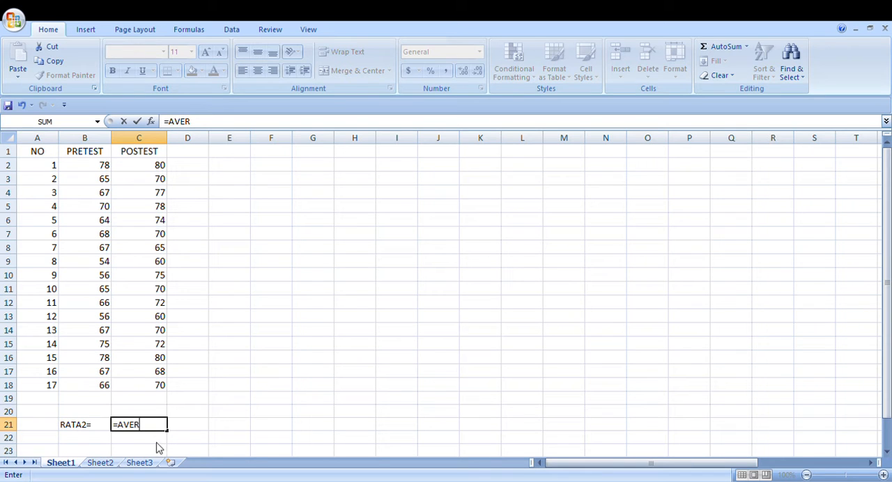
type("AGE(")
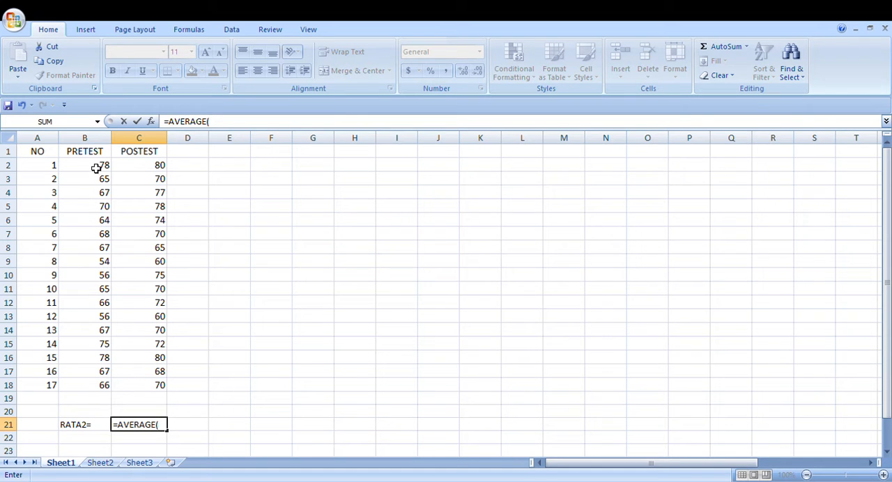
left_click_drag(96, 168, 100, 390)
key("Return")
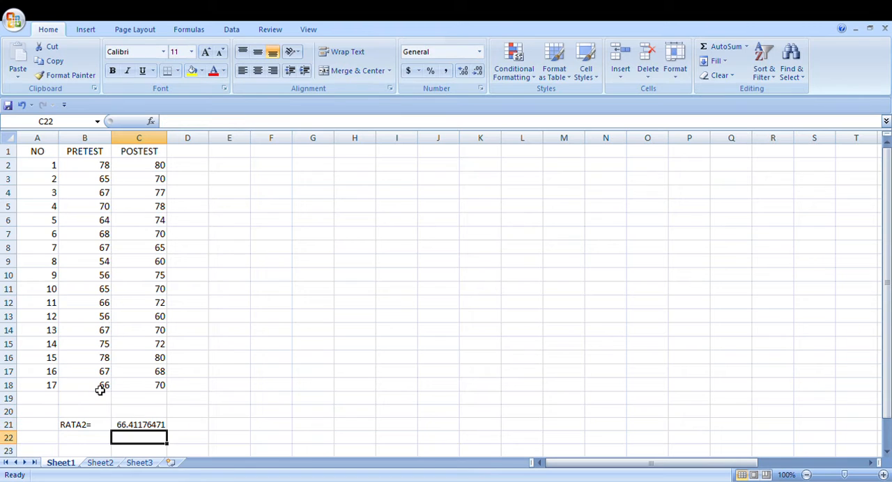
Enter the label RATA2(2) in cell B22
left_click(93, 439)
type("RATA")
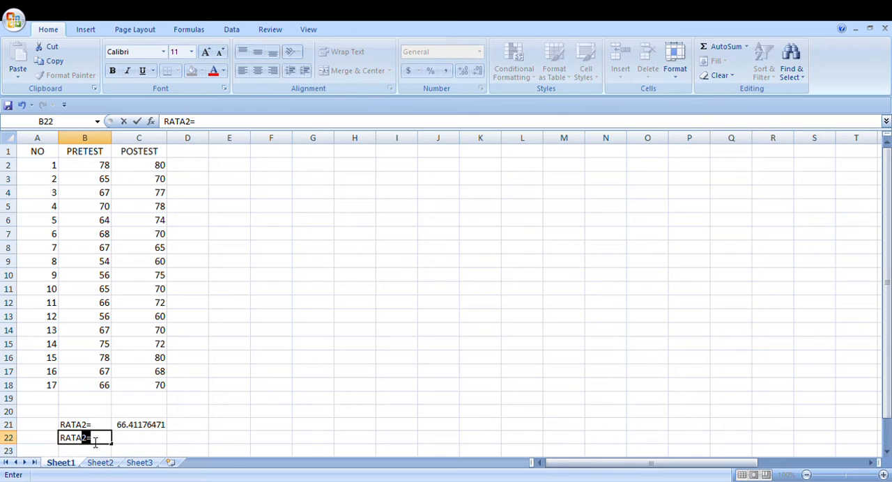
type("@")
key("BackSpace")
type("2(2)")
Calculate the average of the POSTEST scores C2:C18 in cell C22 with the AVERAGE function
left_click(143, 443)
type("=")
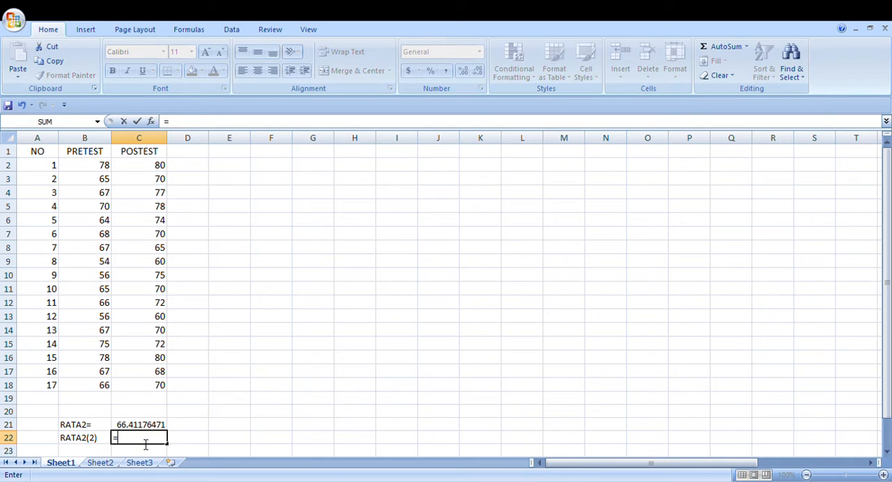
type("AVERAGE(")
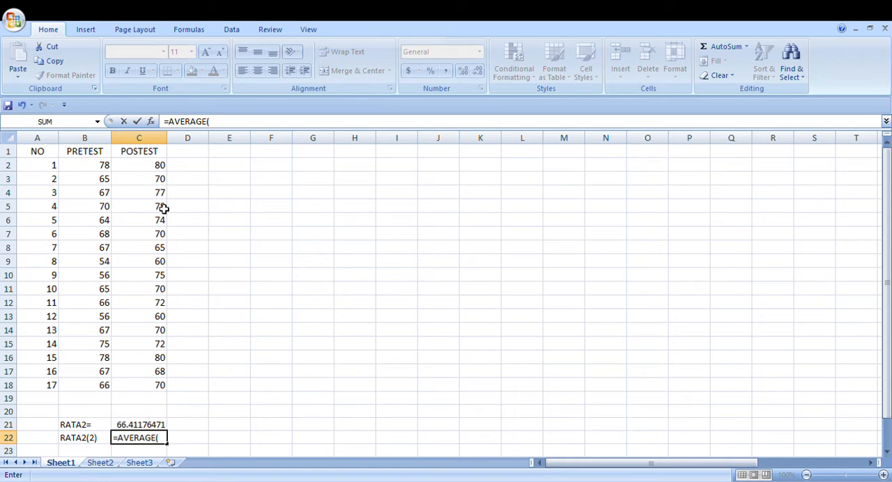
left_click_drag(151, 170, 160, 391)
key("Return")
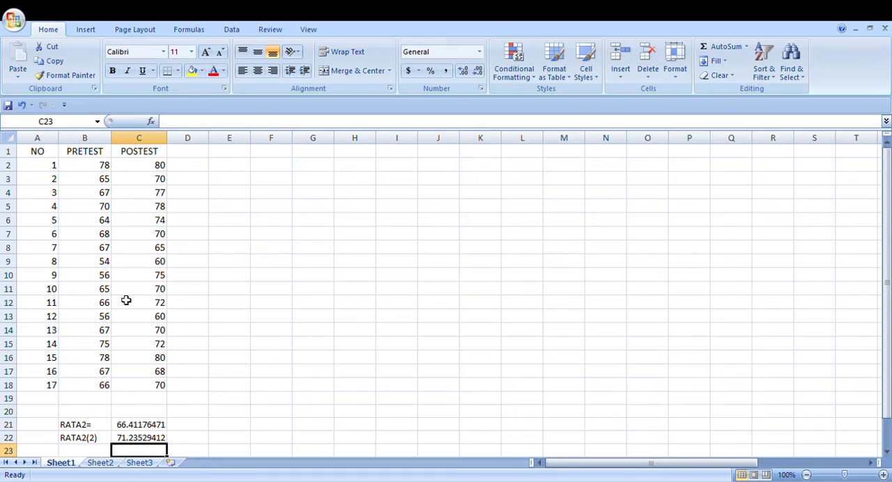
Enter the label SD (1) in cell E21
left_click(227, 428)
type("SD")
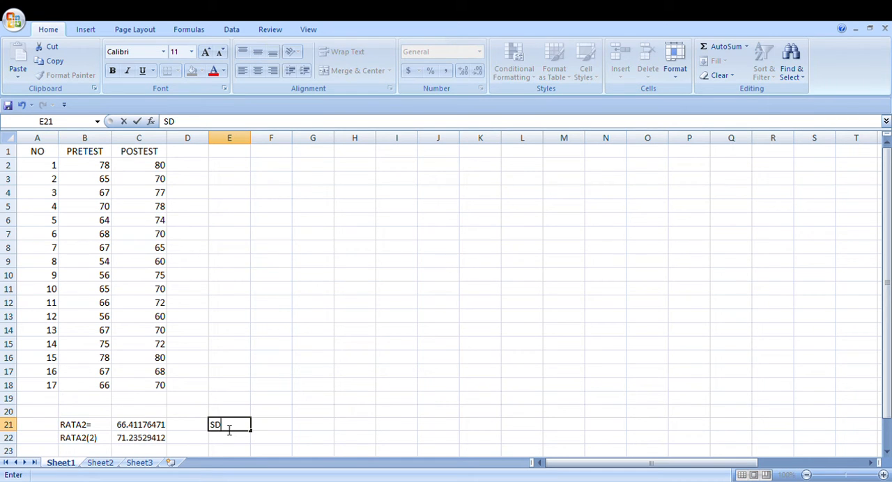
type(" (1)")
Calculate the standard deviation of the PRETEST scores B2:B18 in cell F21 with the STDEV function
left_click(272, 428)
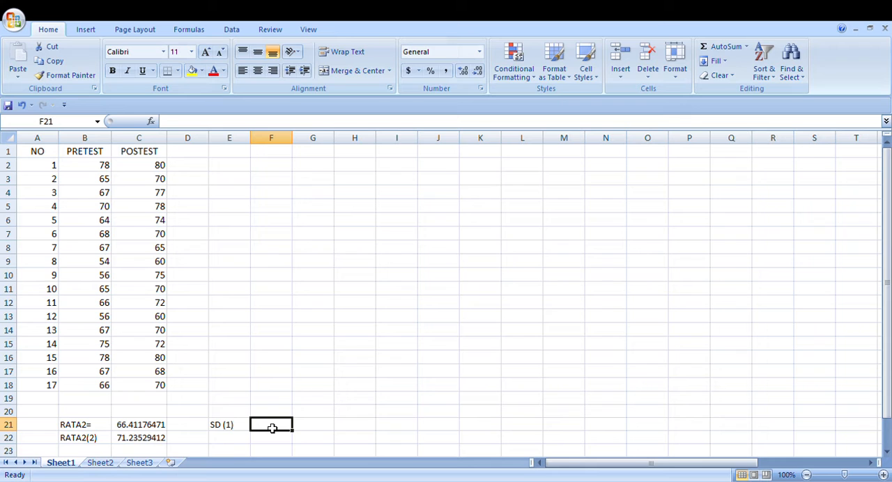
type("=STDE")
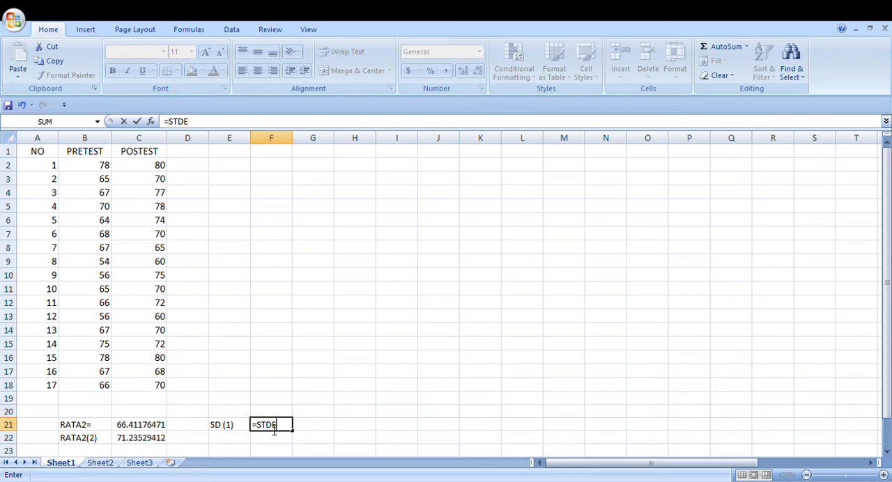
type("V(")
left_click_drag(105, 168, 106, 389)
key("Return")
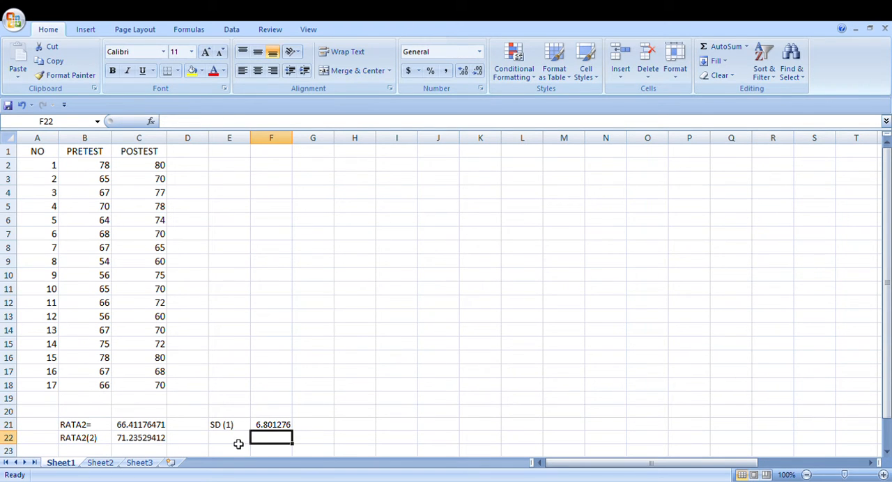
Enter the label SD(2) in cell E22
left_click(238, 444)
type("SD")
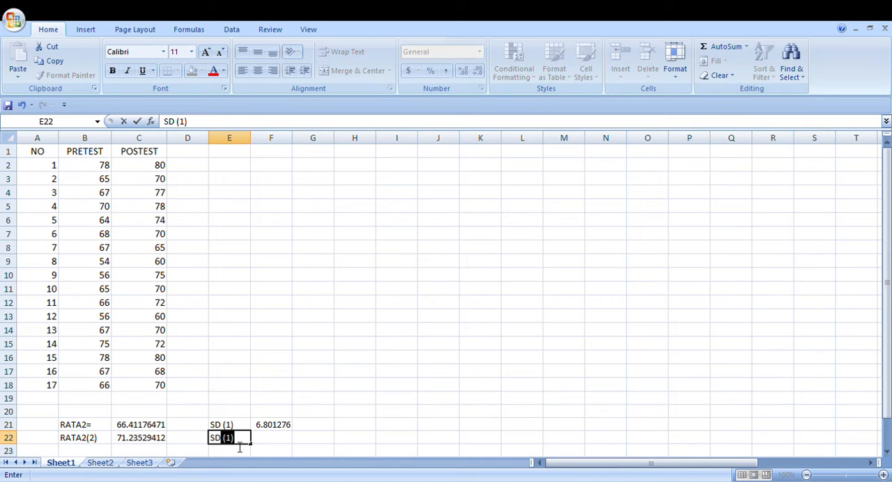
type("(2)")
Calculate the standard deviation of the POSTEST scores C2:C18 in cell F22 with the STDEV function
left_click(277, 443)
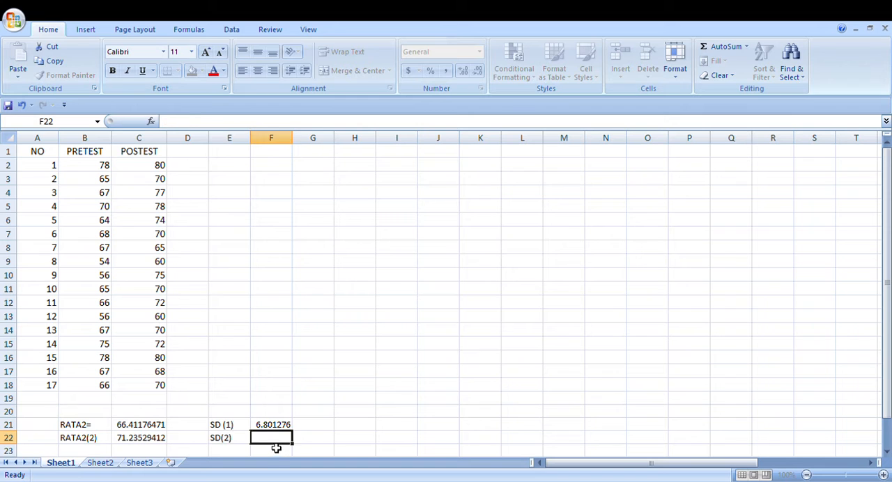
type("=STDE")
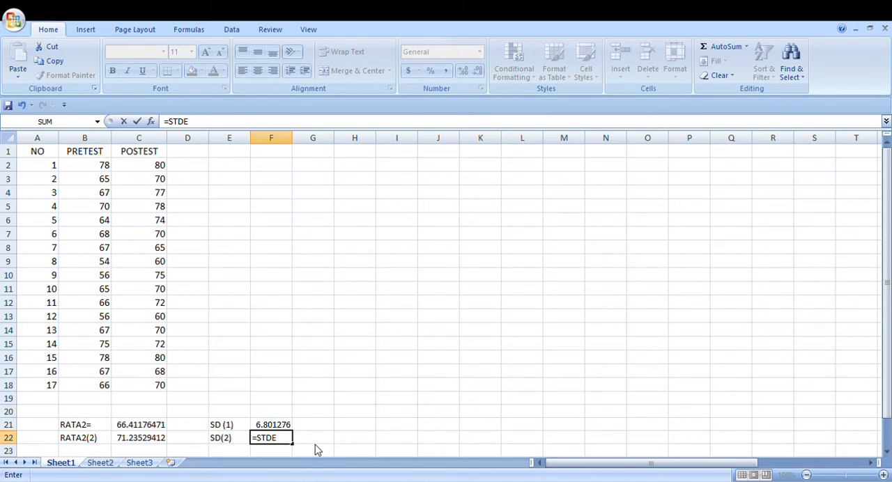
type("V(")
left_click_drag(155, 169, 163, 388)
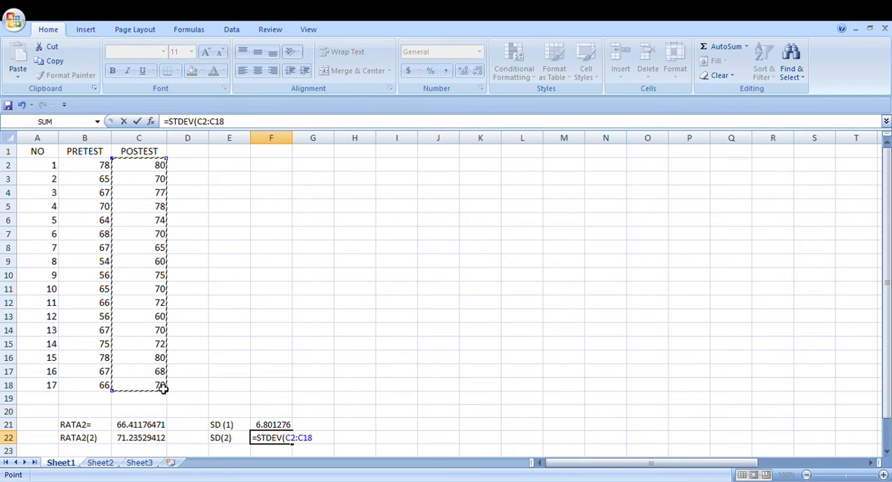
key("Return")
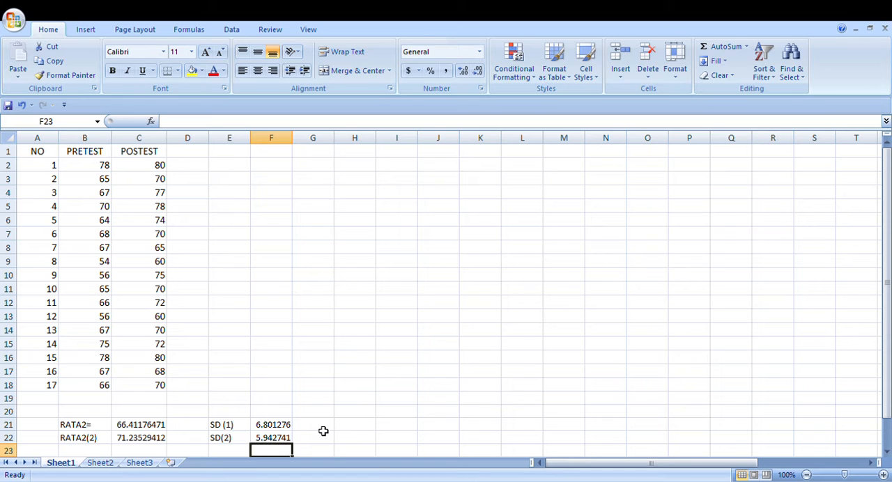
Try to enter =S BESAR/S KECIL as a label in cell E23
left_click(323, 431)
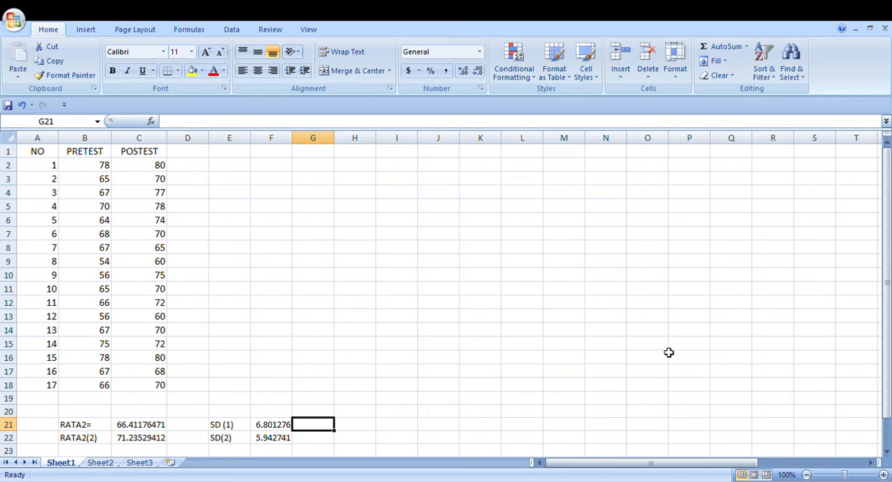
left_click_drag(891, 279, 890, 288)
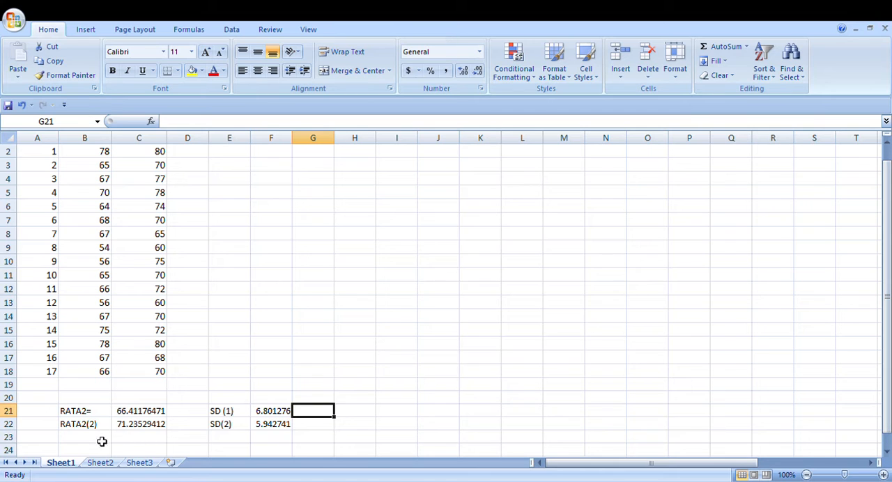
left_click(245, 441)
type("=")
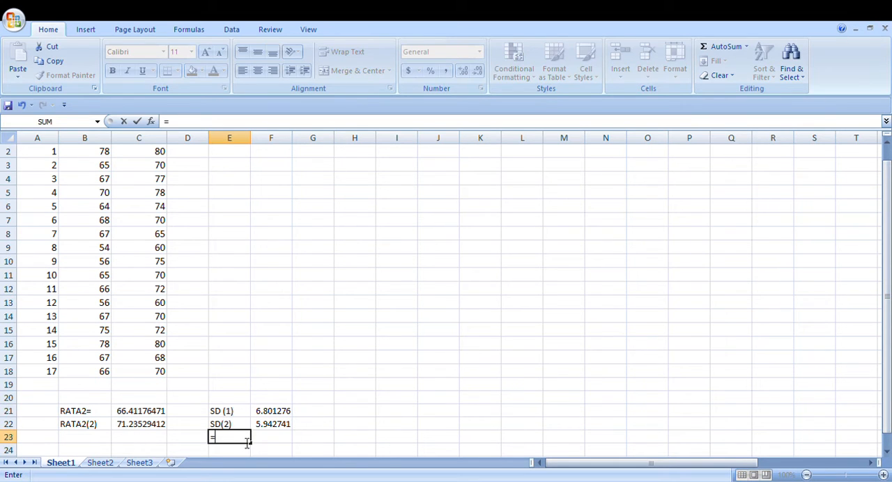
type("S BESAR")
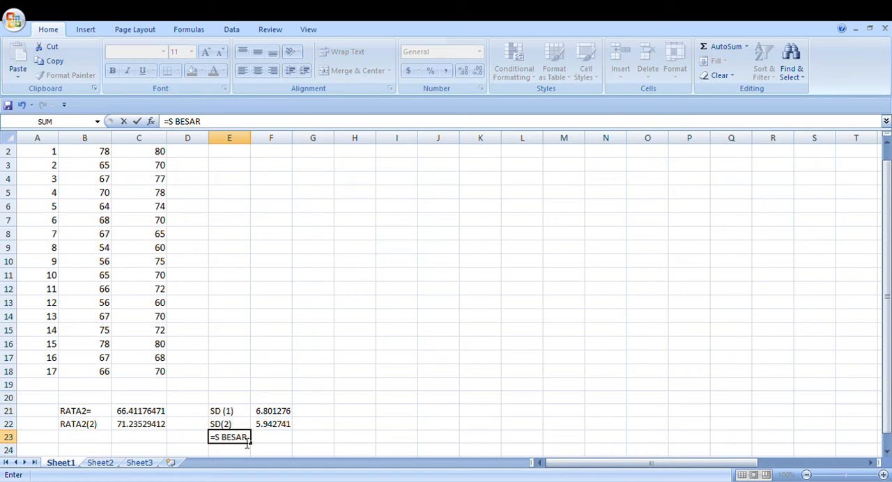
type("/S KECIL")
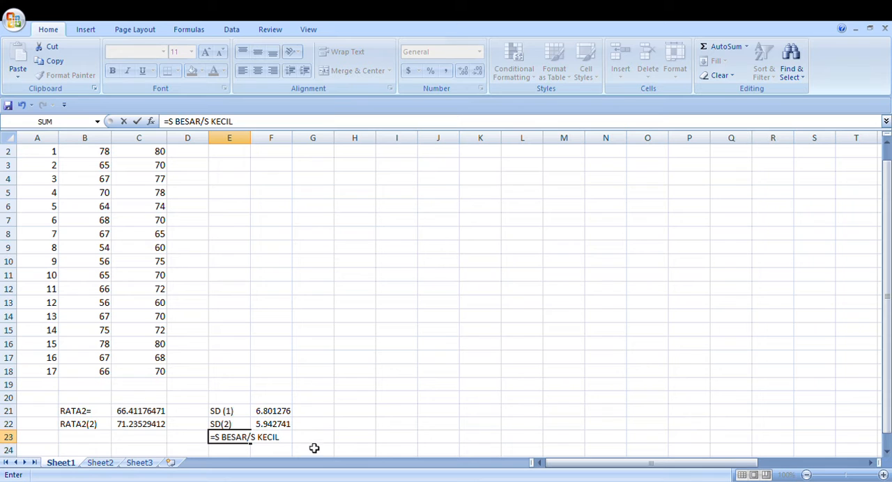
left_click(319, 437)
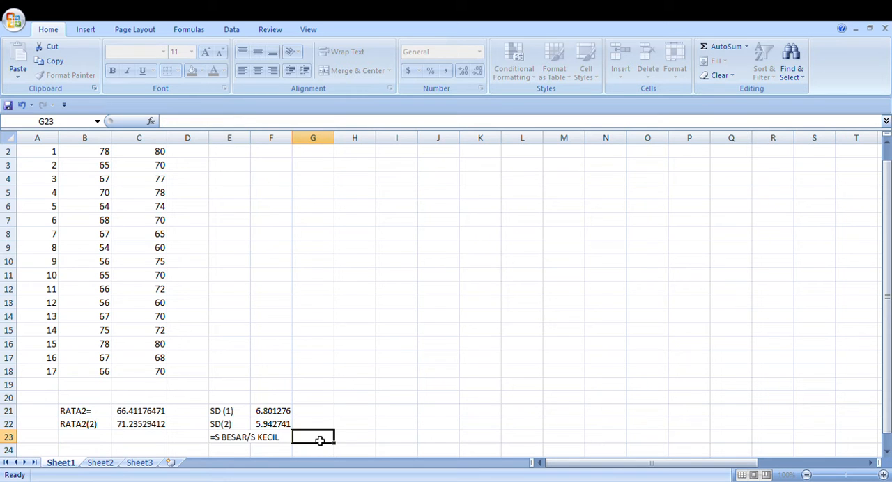
Replace the content of cell E23 with the plain text label S BESAR/S KECIL
left_click(246, 440)
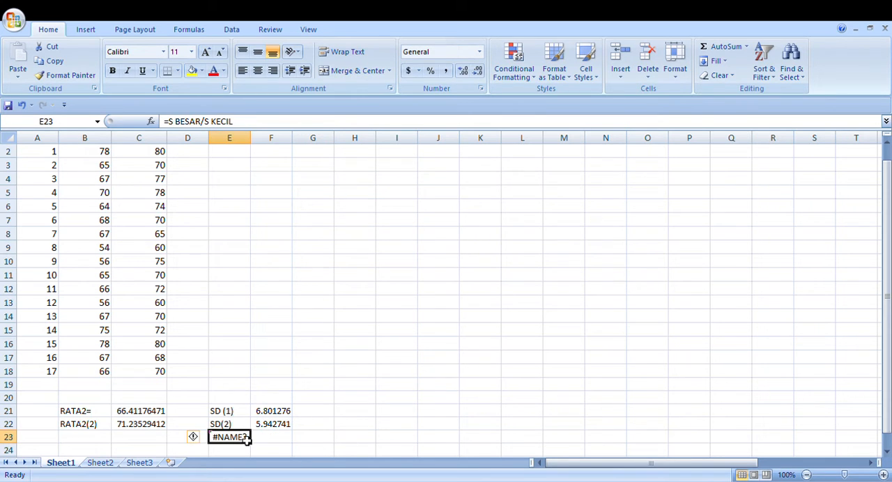
key("BackSpace")
type("S")
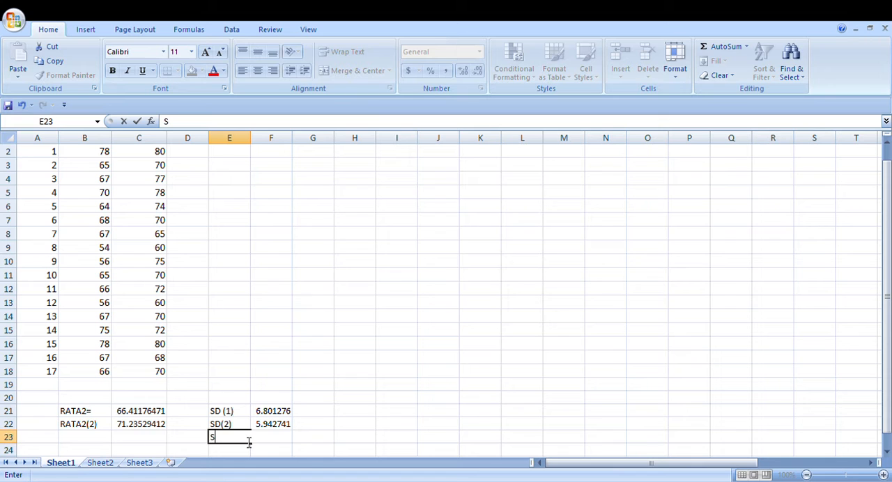
type(" BESAR/S KE")
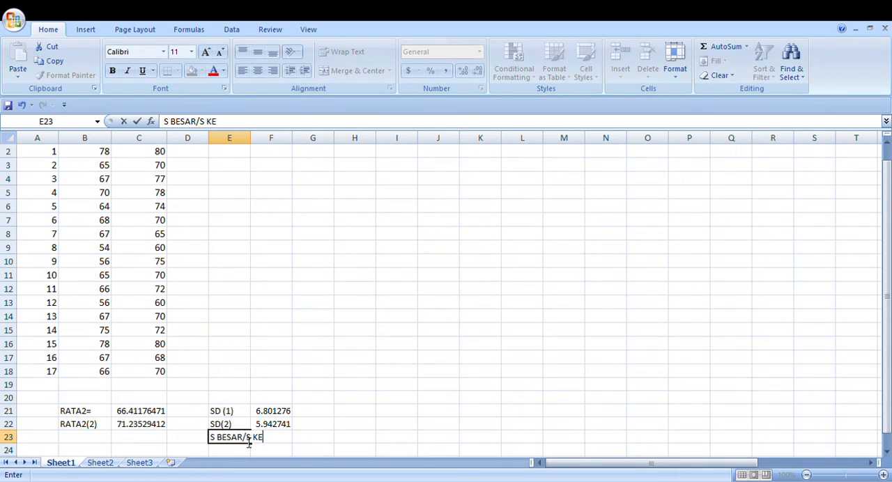
type("CIL")
Calculate the ratio of the larger to the smaller standard deviation in cell G23 with the formula =F21/F22
left_click(323, 444)
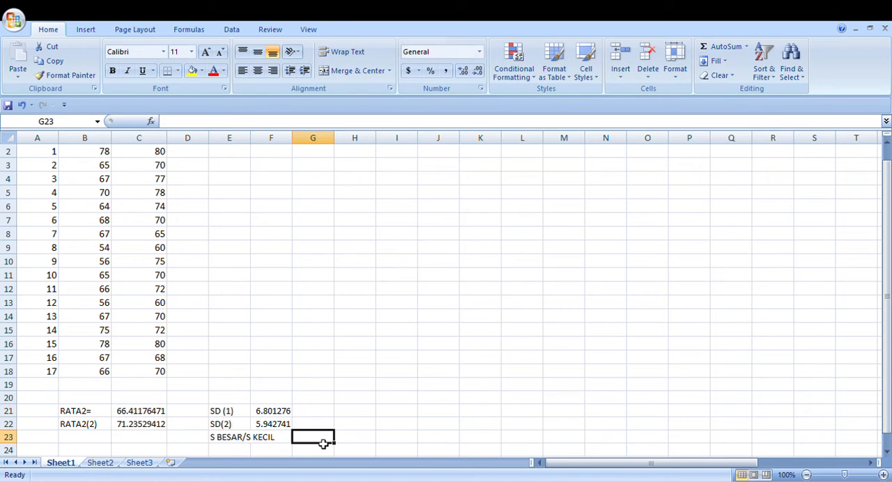
type("=")
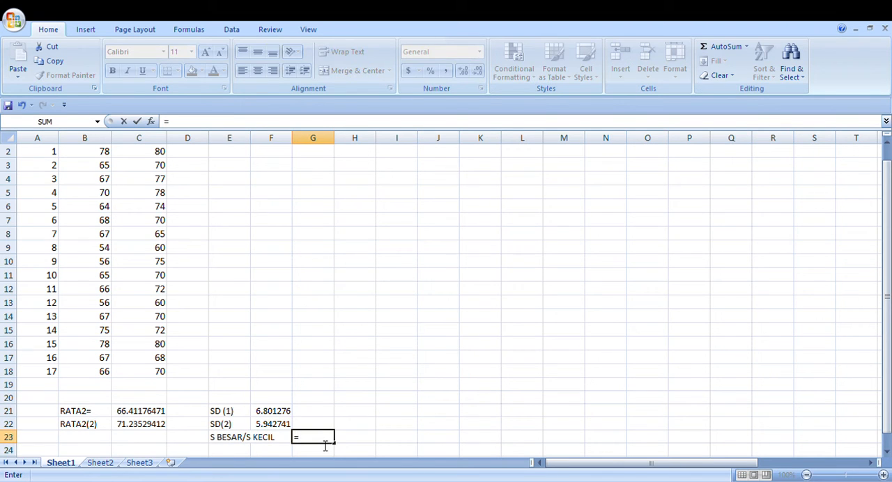
left_click(287, 414)
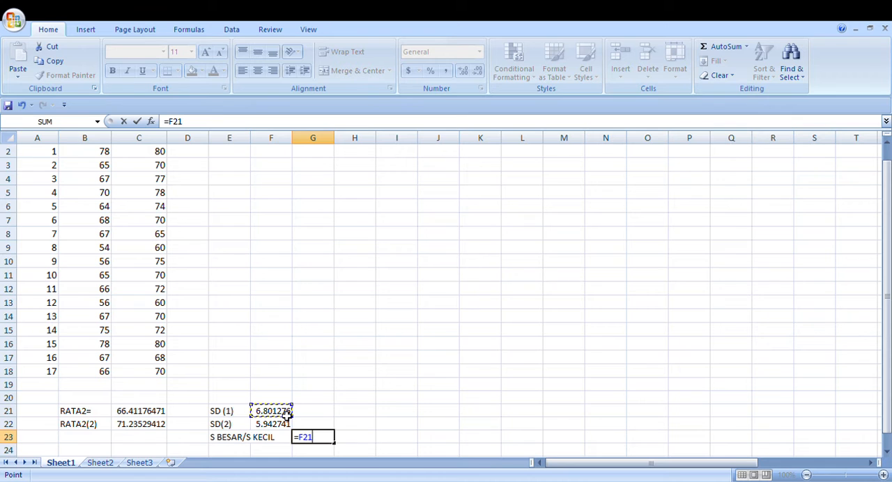
type("/")
left_click(284, 427)
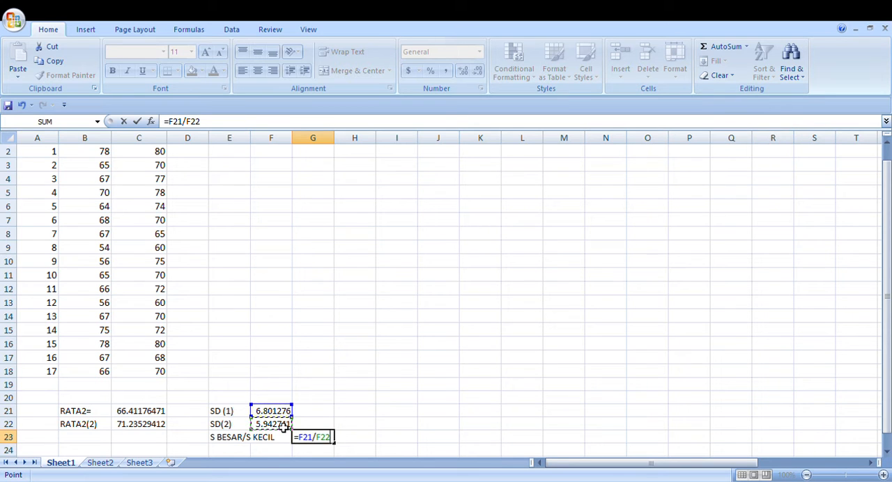
key("Return")
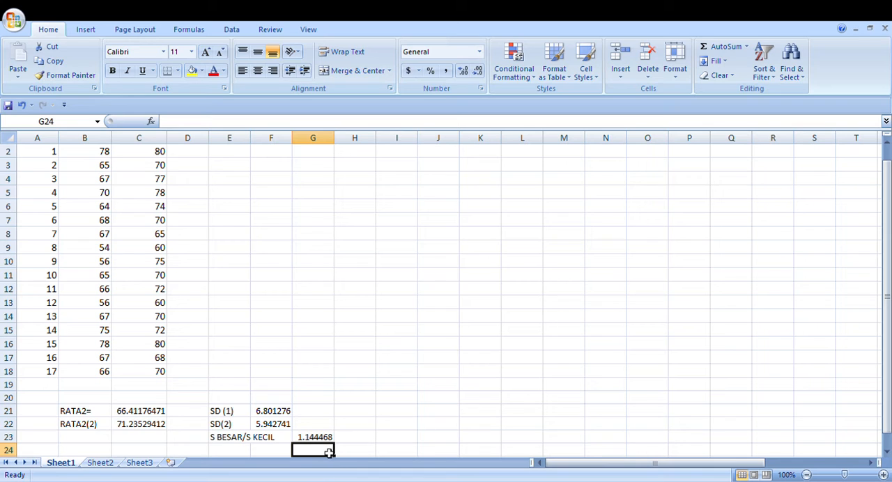
Enter 2.33 in cell G24 and label the ratio above it as Fhitung in cell H23
type("2.33")
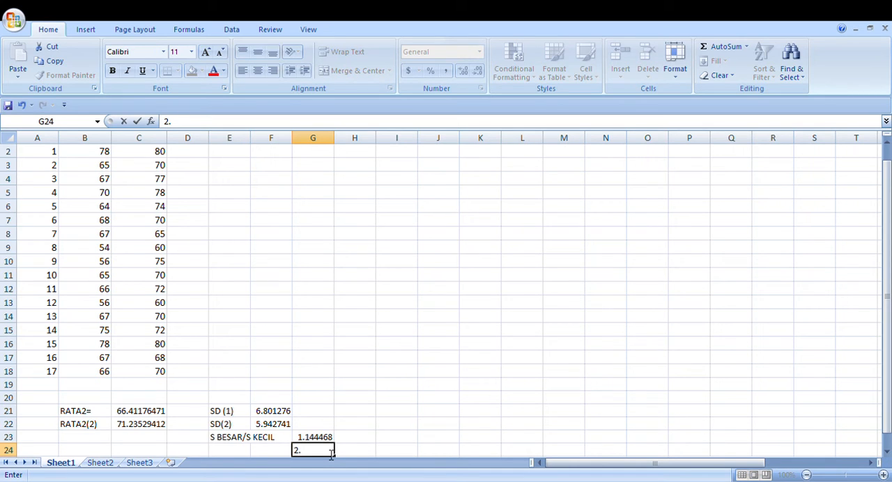
left_click(357, 439)
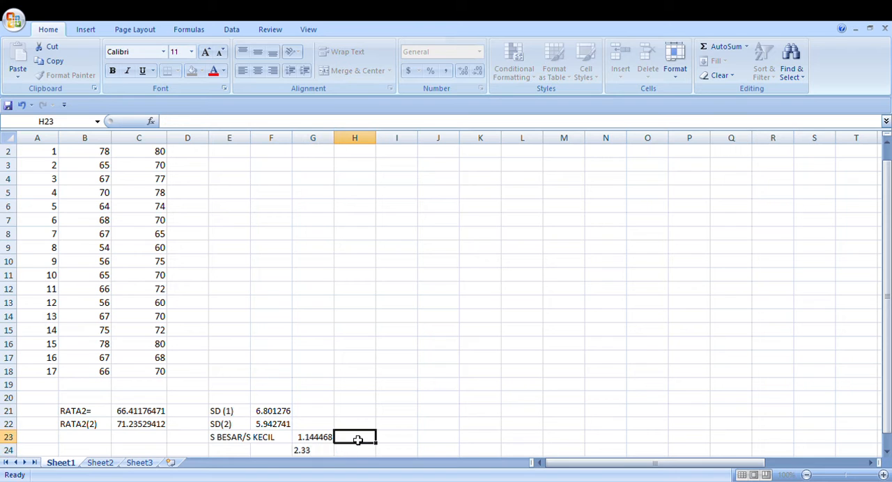
type("Fhitun")
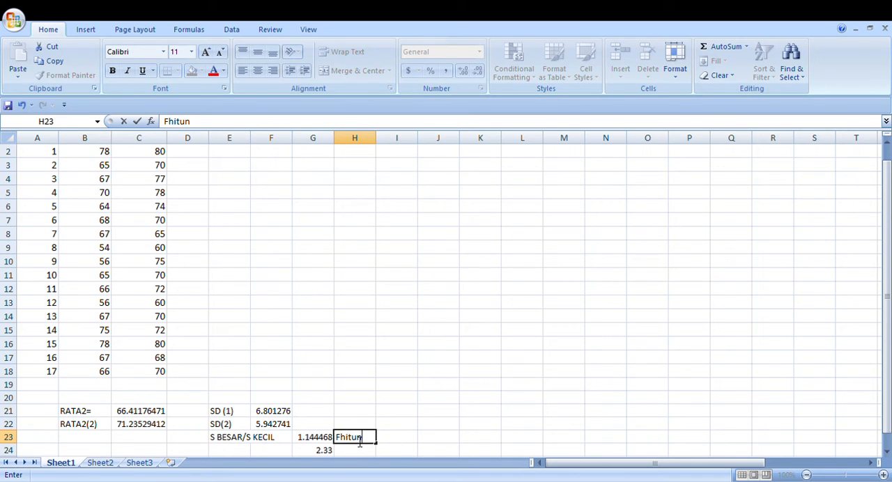
type("g")
Enter the label F tabel in cell H24 beside the 2.33 value
left_click(367, 455)
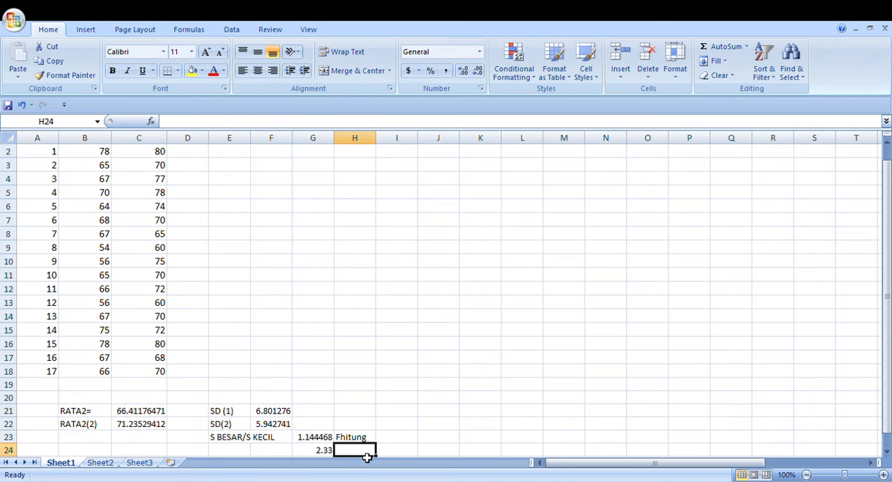
type("f")
key("BackSpace")
type("F")
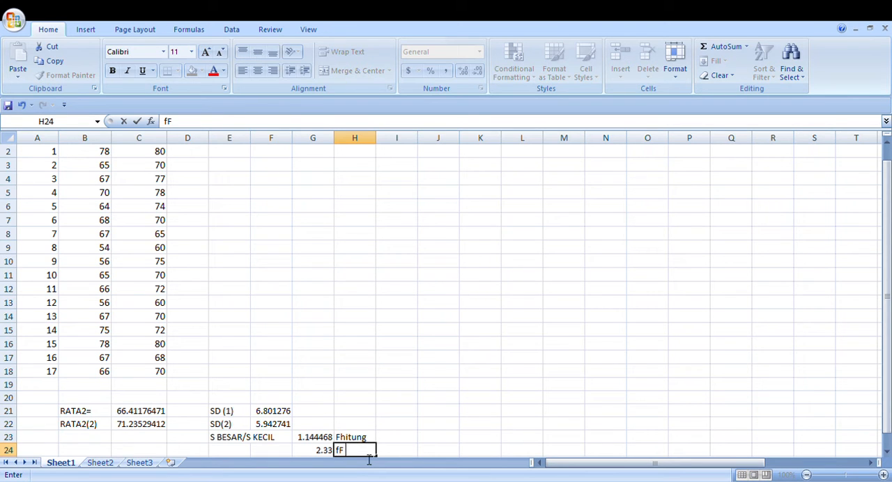
key("BackSpace")
key("BackSpace")
type("F")
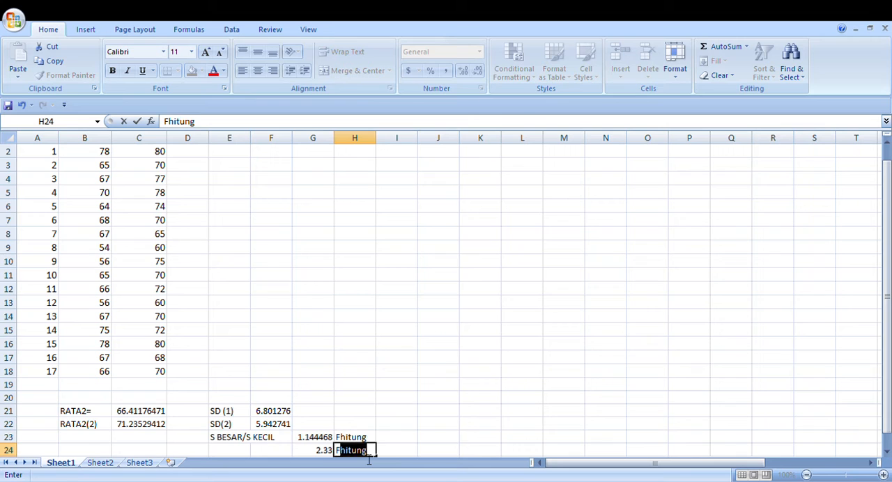
type(" tabe")
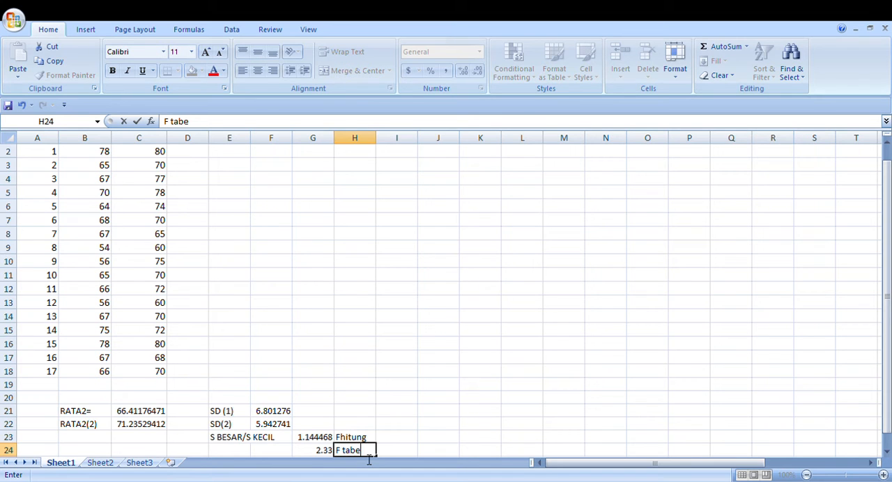
type("l")
left_click(396, 451)
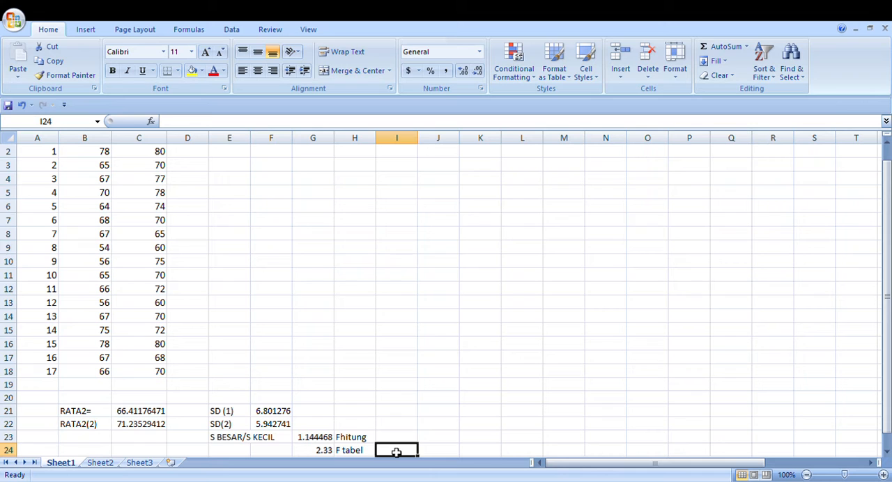
left_click(394, 443)
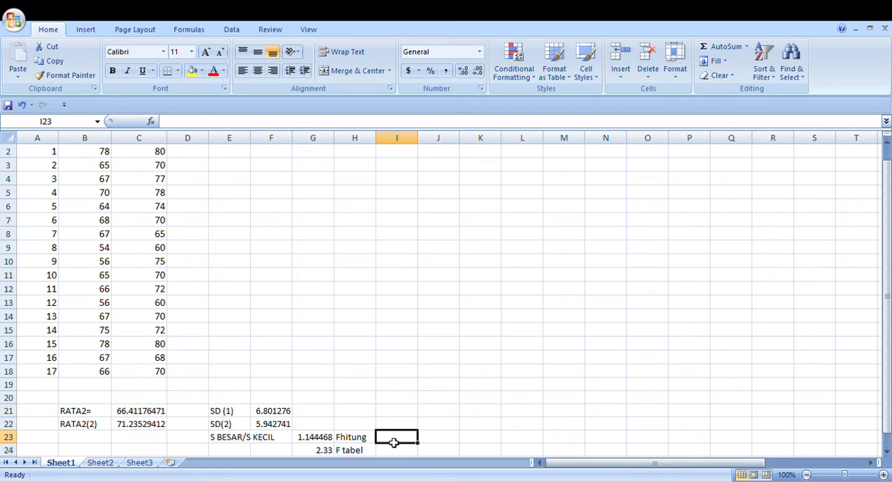
type("f")
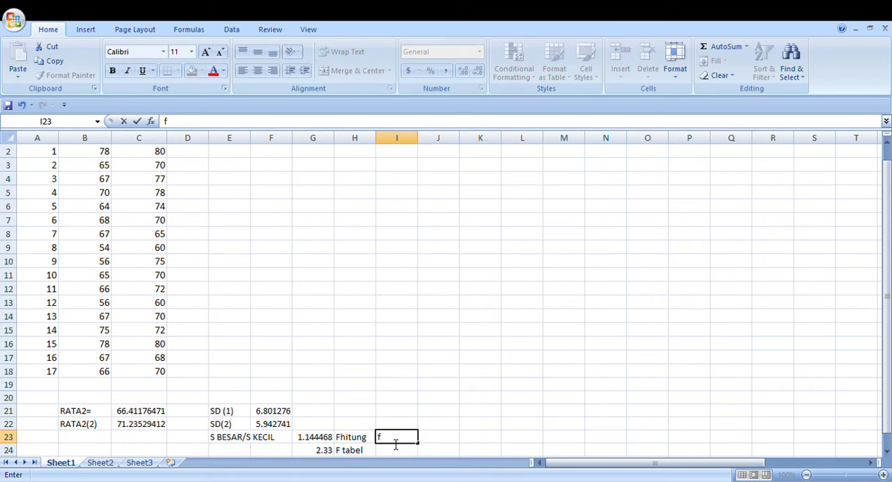
key("BackSpace")
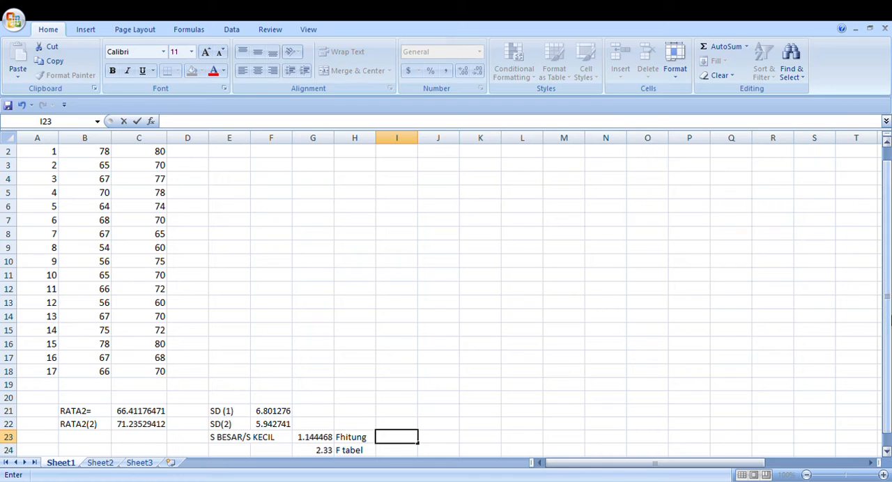
Enter the comparison text F hitung < F tabel in cell G25
scroll(889, 321, "down", 1)
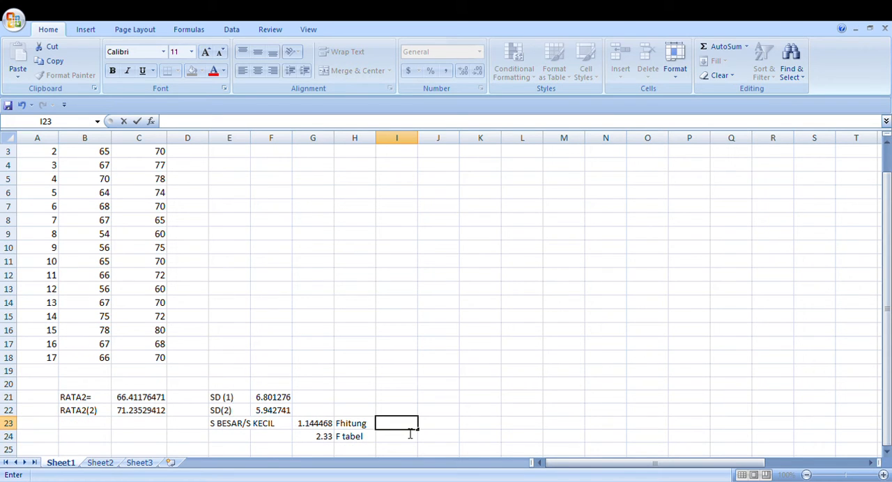
left_click(329, 451)
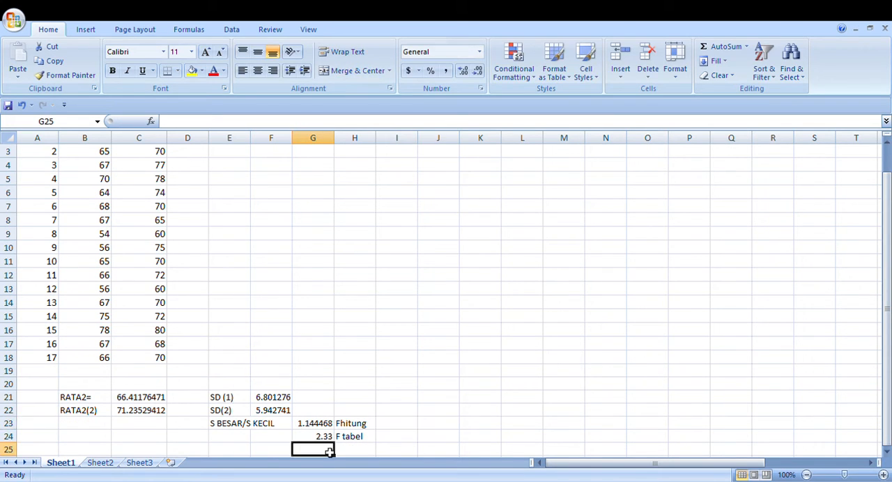
type("F hitu")
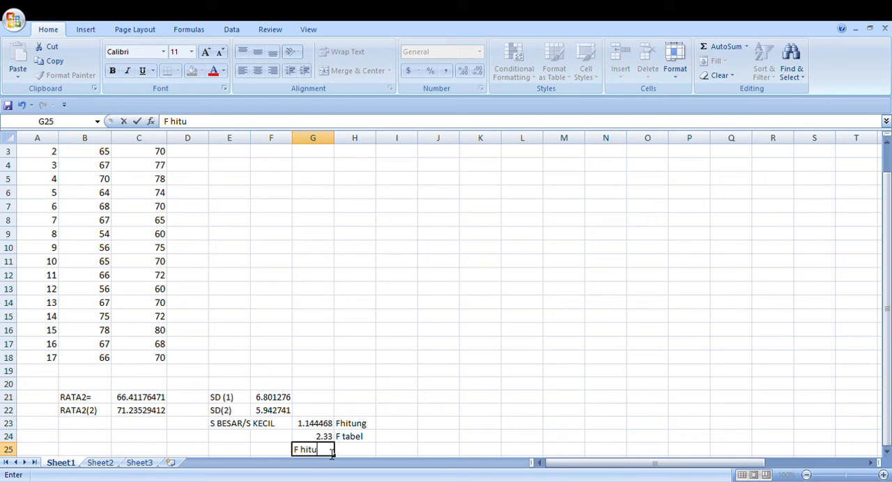
type("ng < F tabel")
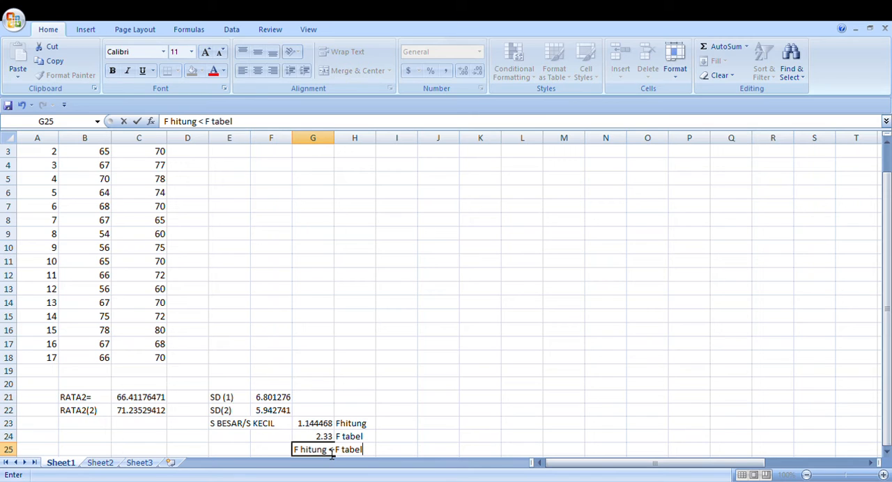
Enter the conclusion (HOMOGEN) in cell I25 beside the F comparison
left_click(388, 455)
type("(")
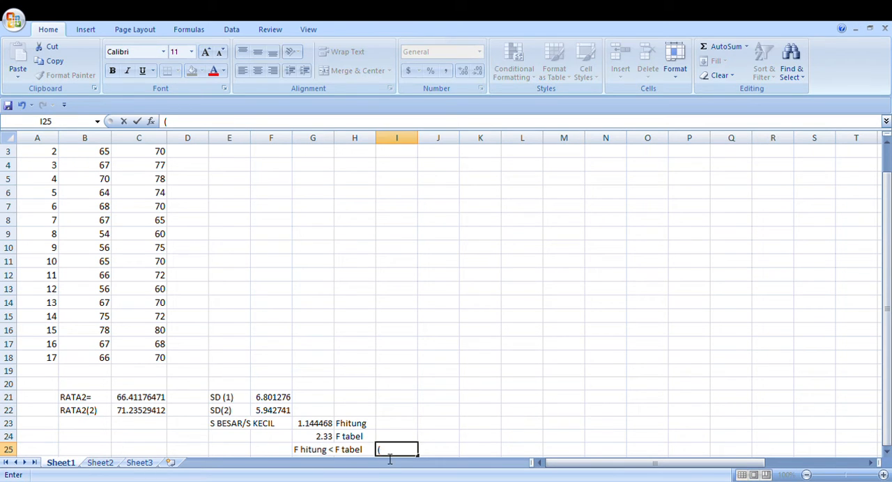
type("HOMOGEN)")
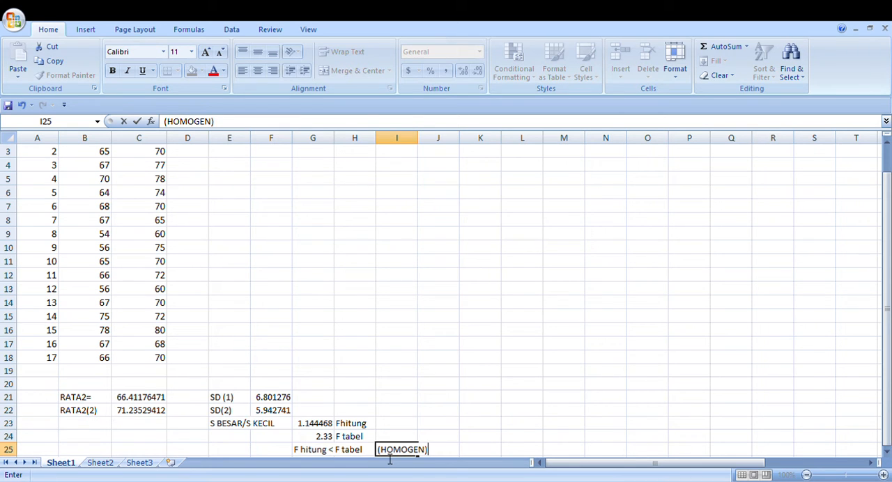
left_click(606, 450)
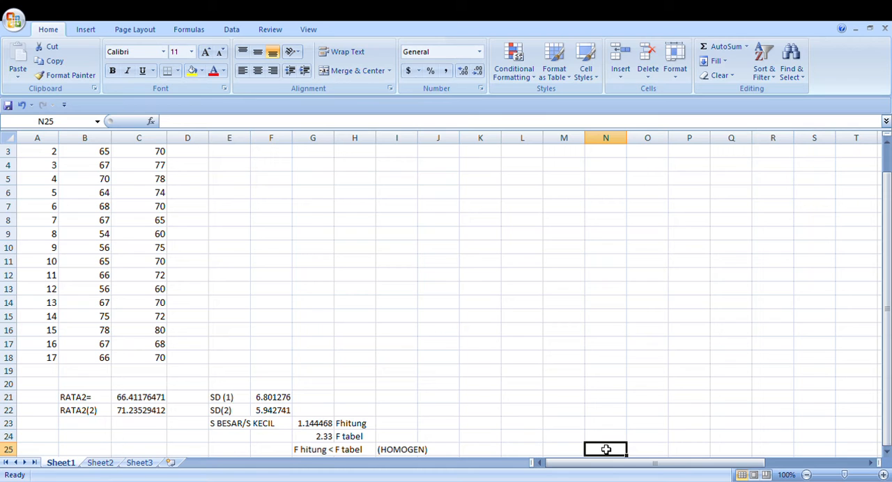
left_click_drag(888, 244, 889, 220)
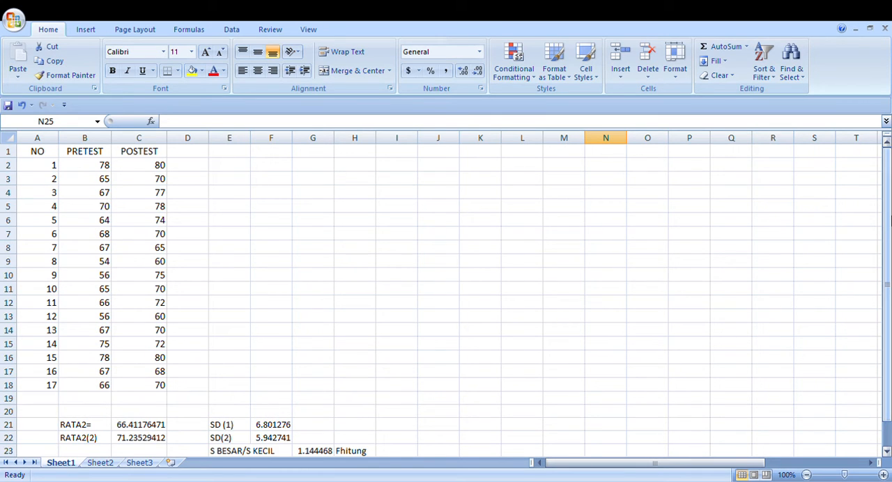
left_click_drag(882, 237, 889, 297)
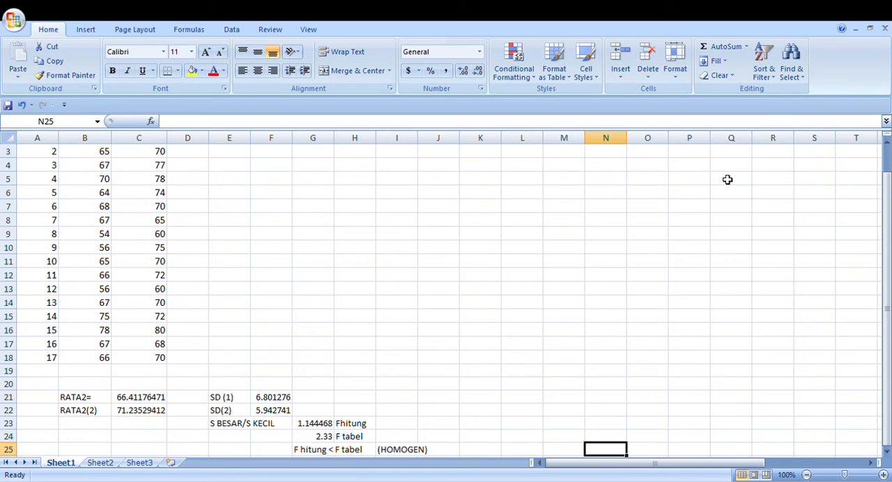
Widen column D slightly and enter the header D in cell D1 beside POSTEST
scroll(890, 256, "up", 1)
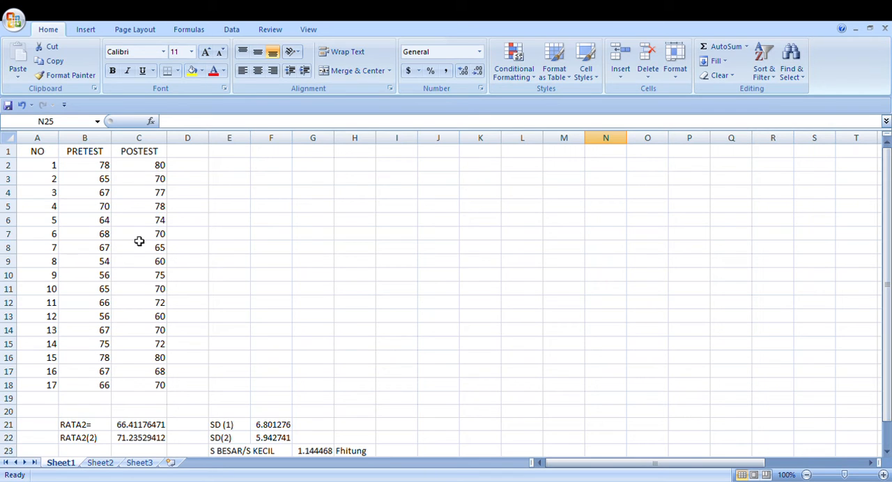
left_click(191, 152)
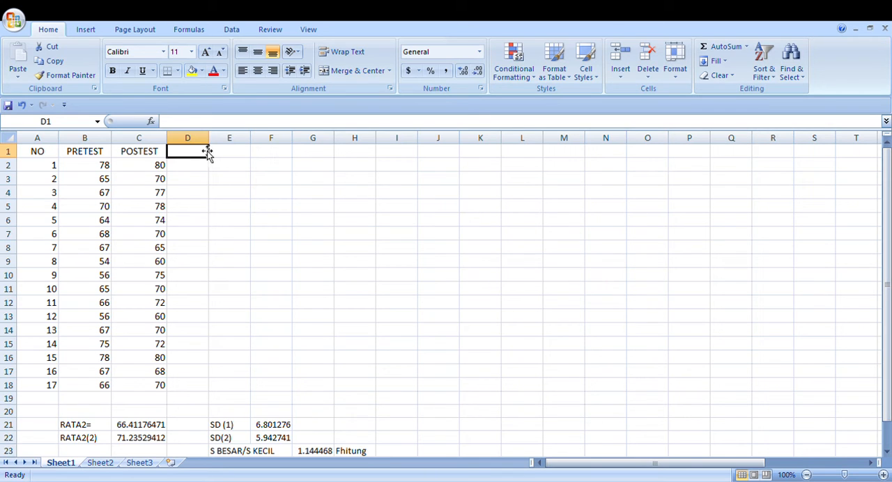
left_click_drag(214, 143, 229, 148)
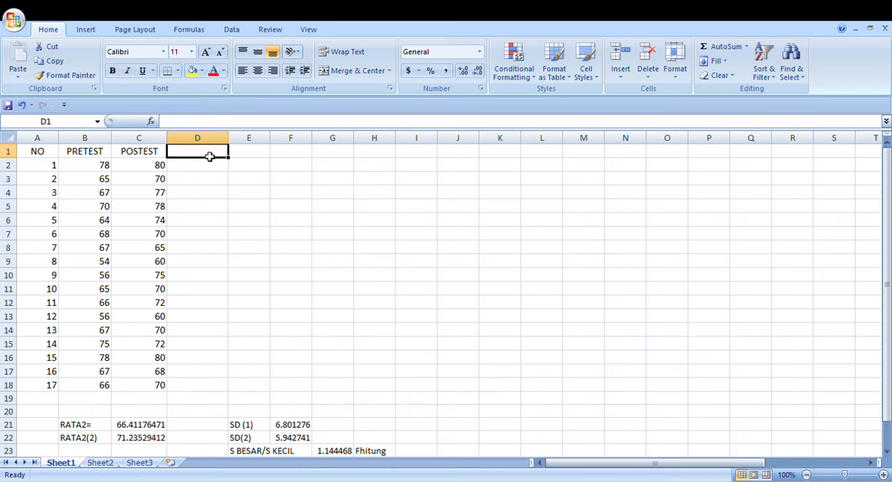
type("D")
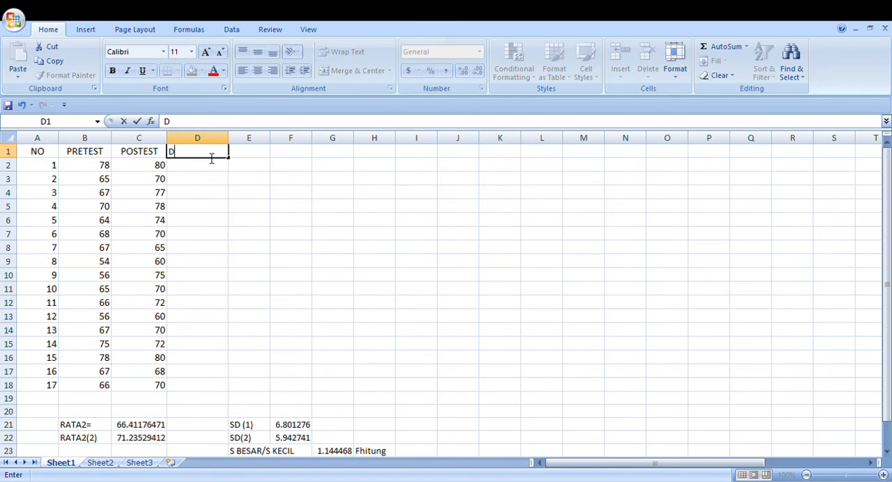
Calculate the first PRETEST minus POSTEST difference in cell D2 with the formula =B2-C2
left_click(207, 169)
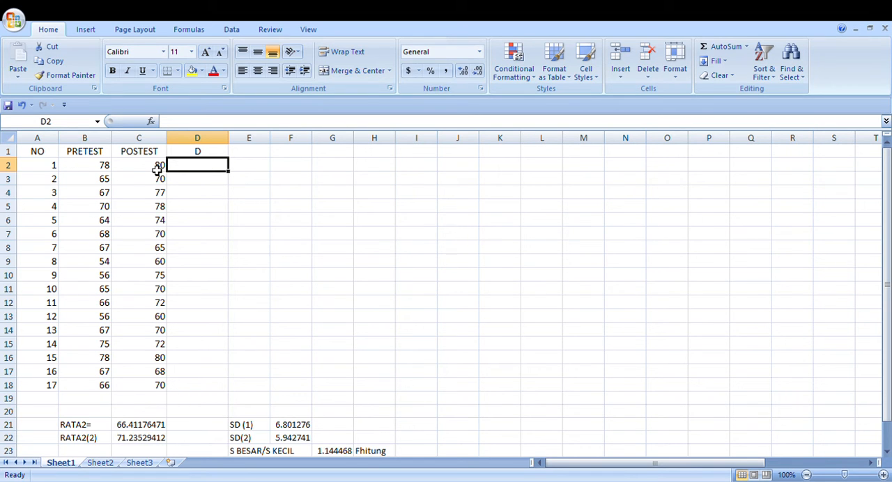
type("=")
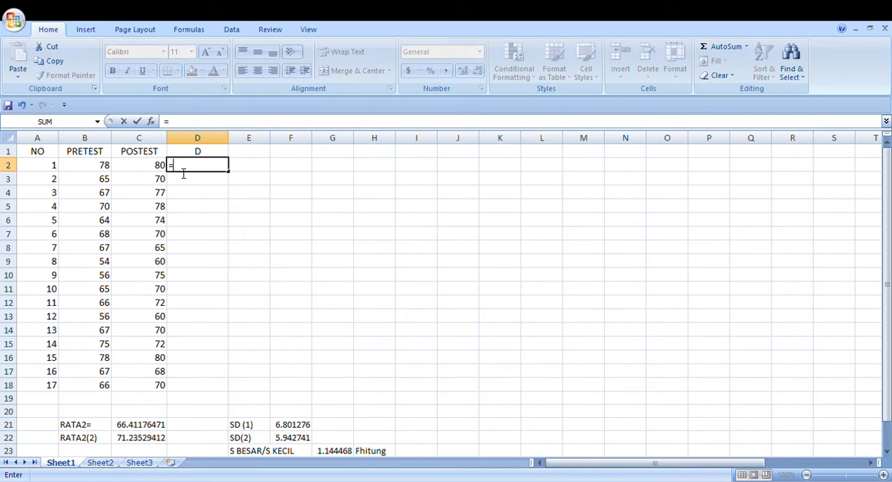
left_click(105, 168)
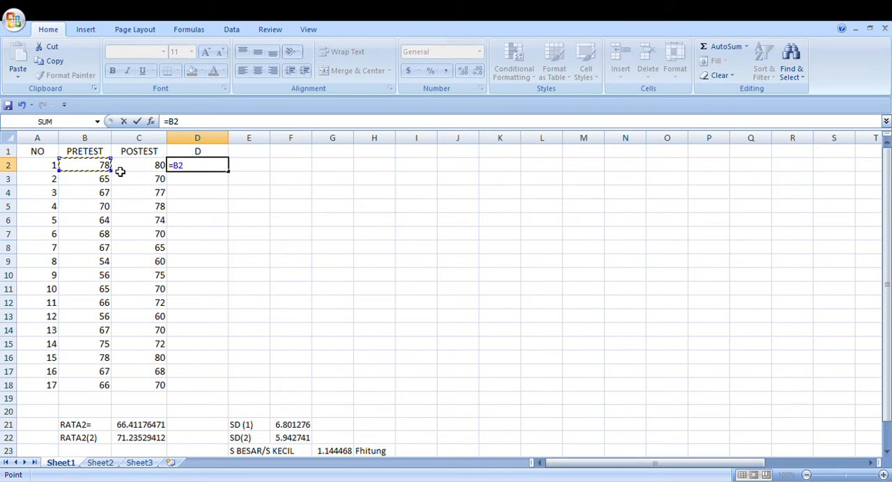
type("-")
left_click(126, 171)
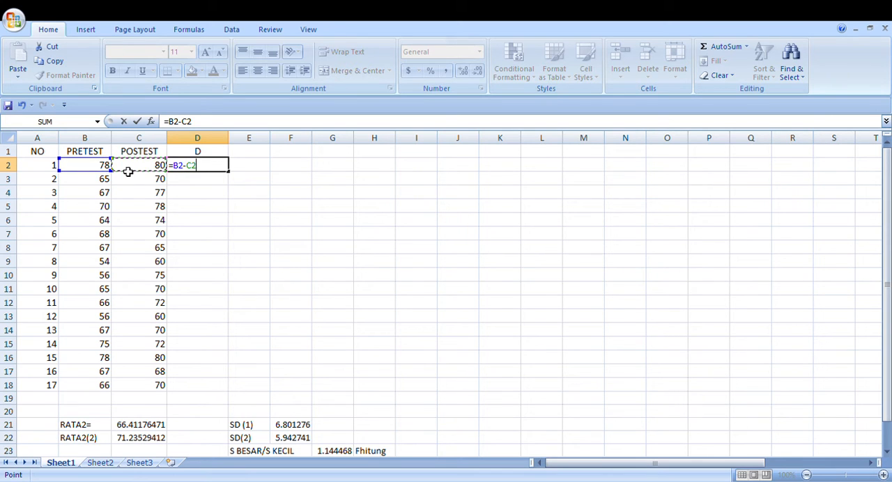
key("Return")
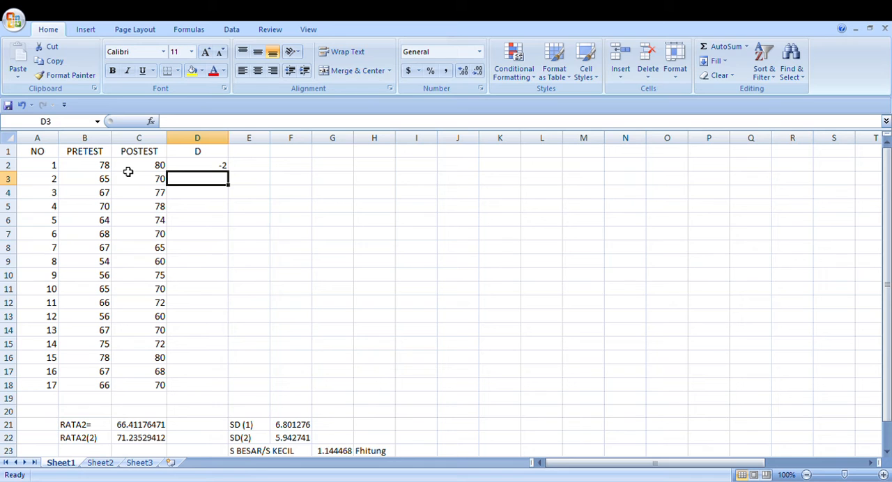
Copy the difference formula in D2 down to D18 and enter the header D^2 in cell E1
left_click(196, 166)
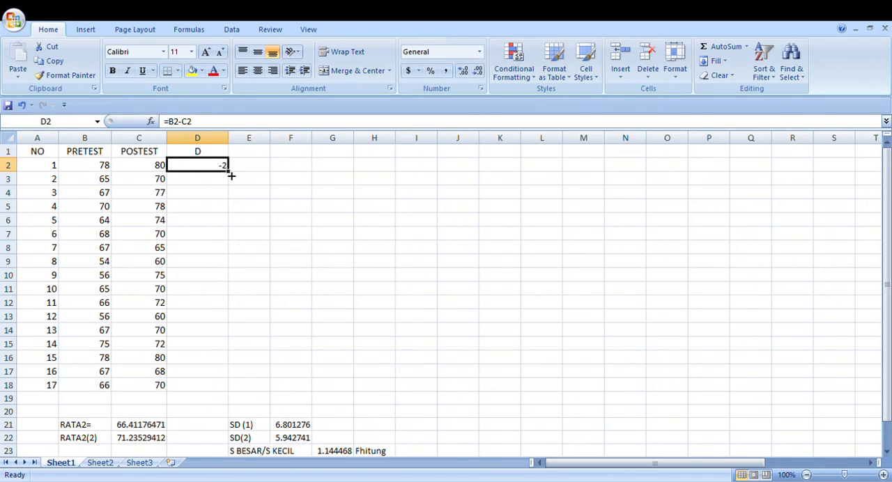
left_click_drag(232, 177, 237, 391)
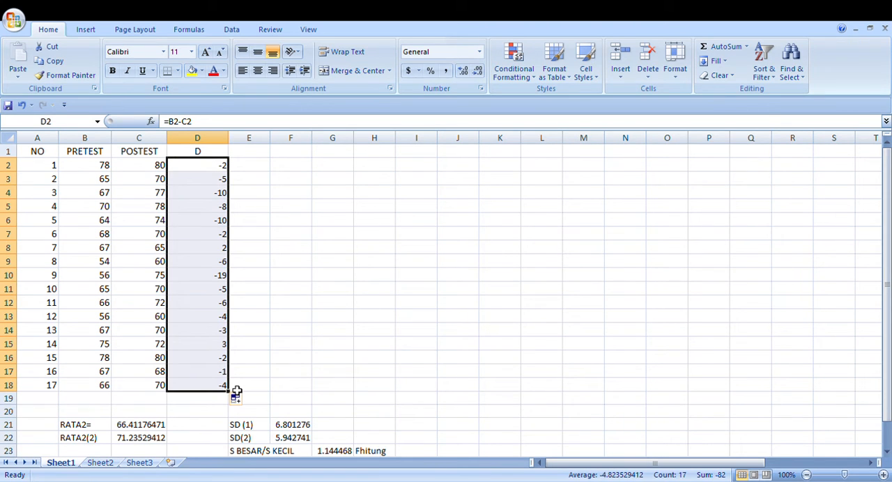
left_click(251, 155)
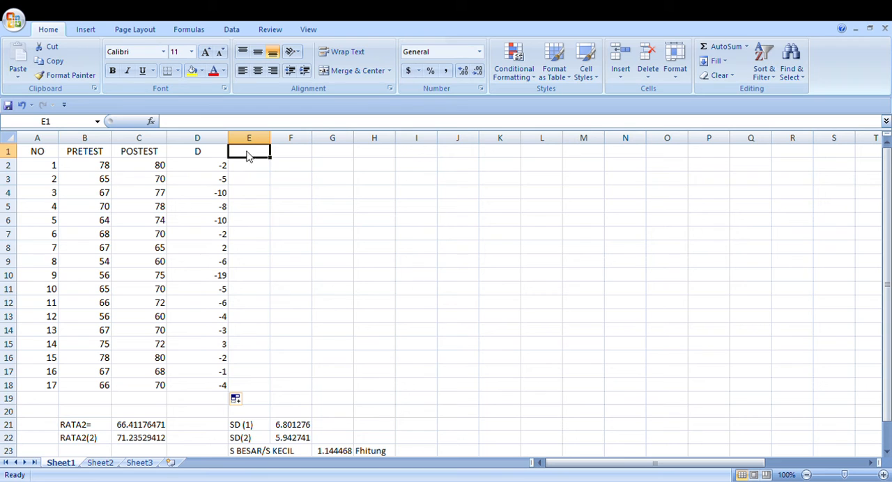
type("D")
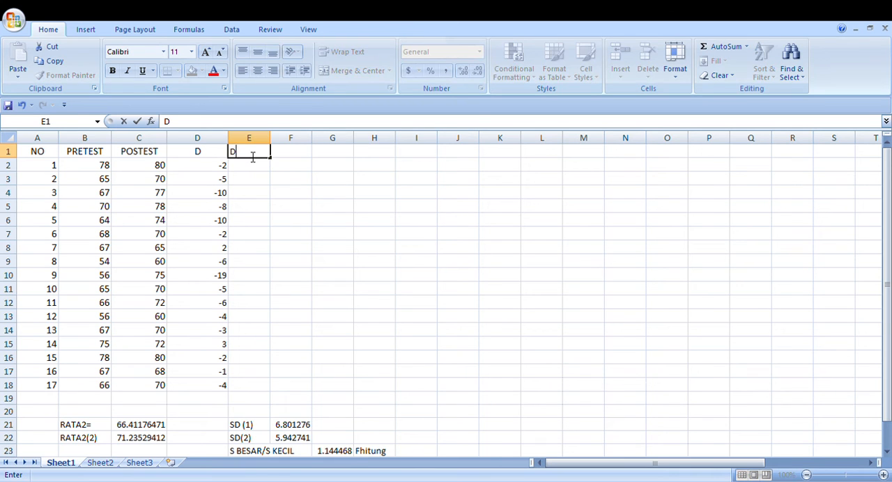
type("^2")
Square the first difference in cell E2 with the formula =D2^2 and copy it down to E18
left_click(254, 168)
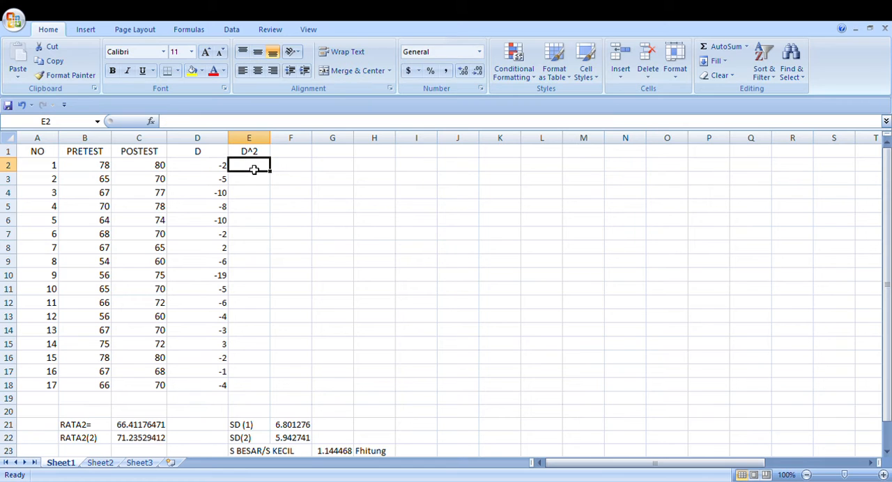
type("=")
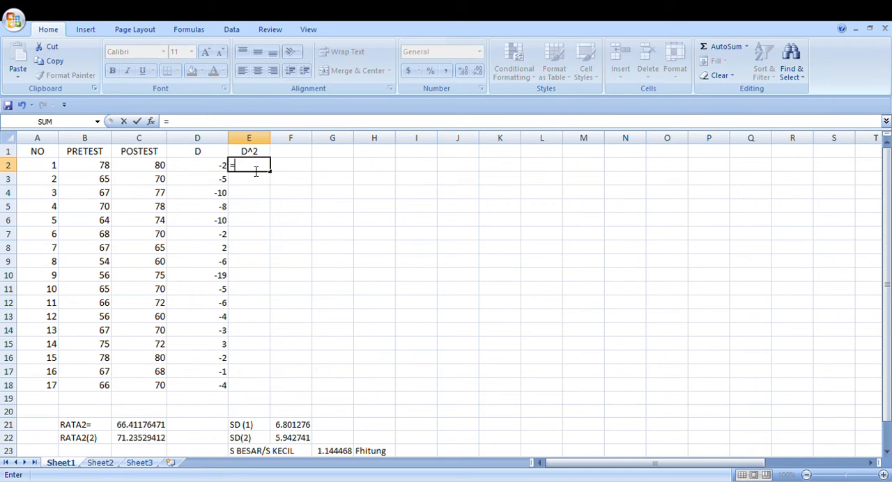
left_click(218, 169)
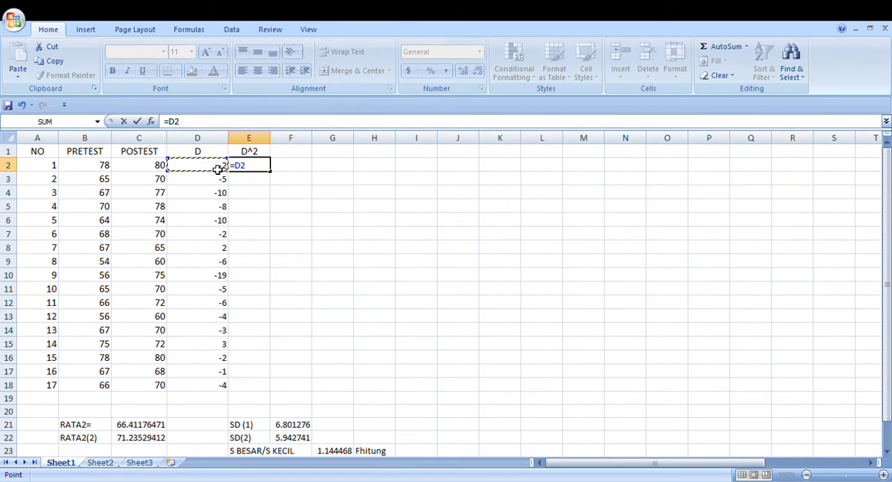
type("^2")
key("Return")
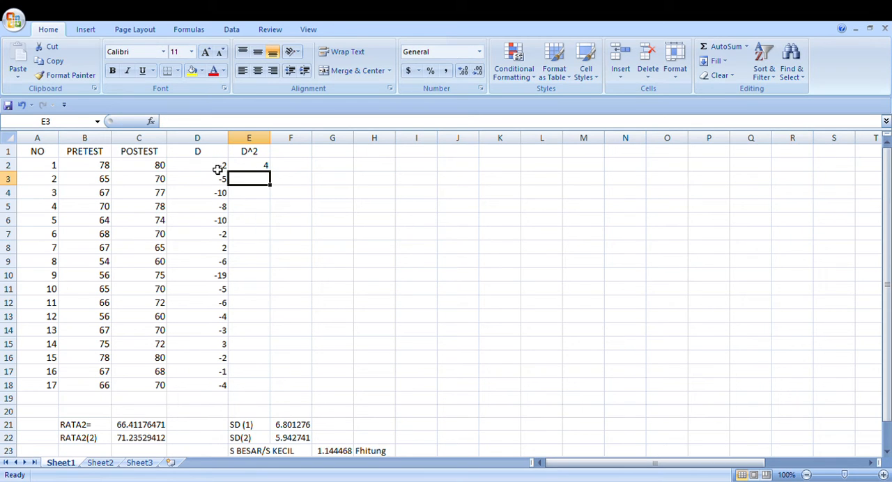
left_click(262, 168)
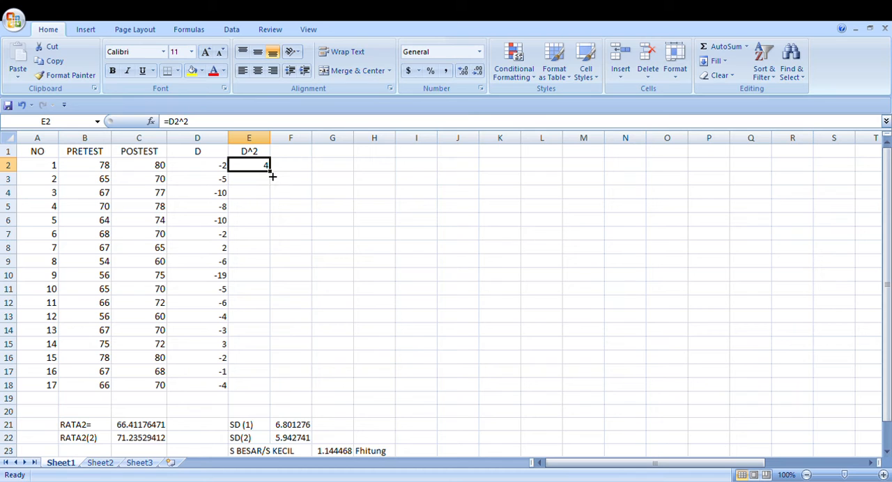
left_click_drag(271, 174, 273, 393)
left_click(345, 344)
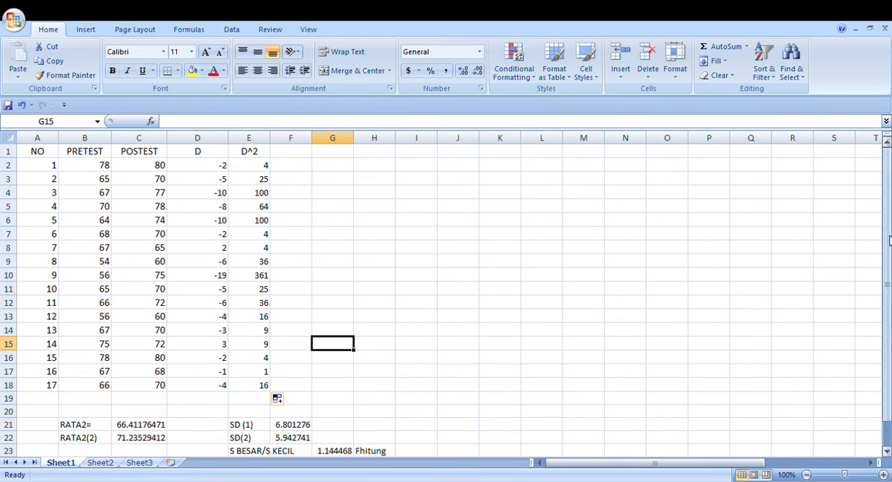
Total the differences of column D in cell D19 with the formula =SUM(D2:D18)
left_click_drag(890, 241, 890, 255)
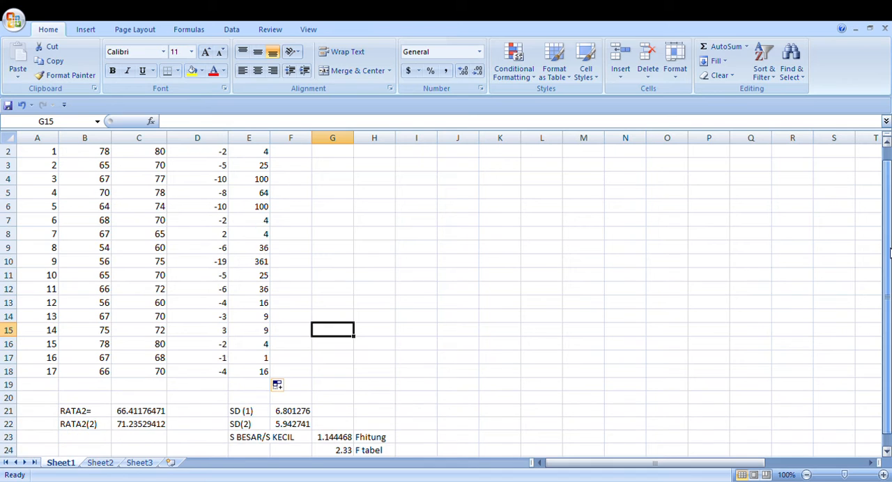
left_click(217, 387)
type("S")
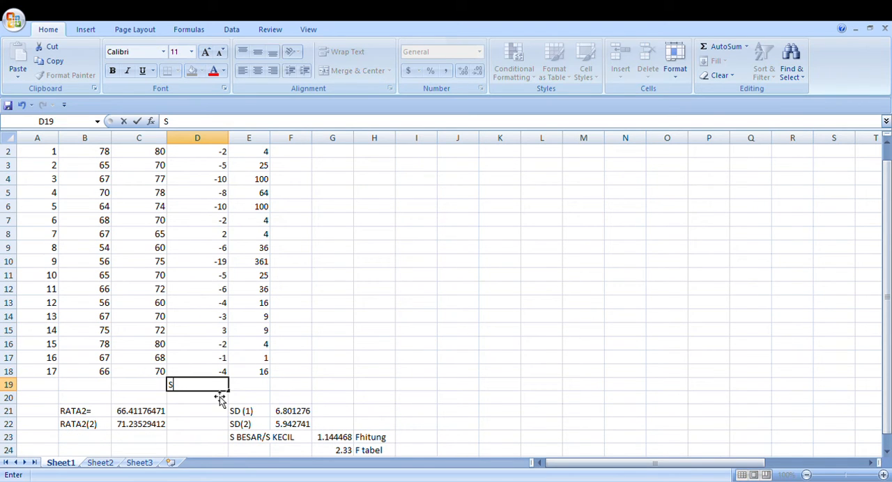
type("UM")
key("BackSpace")
key("BackSpace")
key("BackSpace")
type("=D")
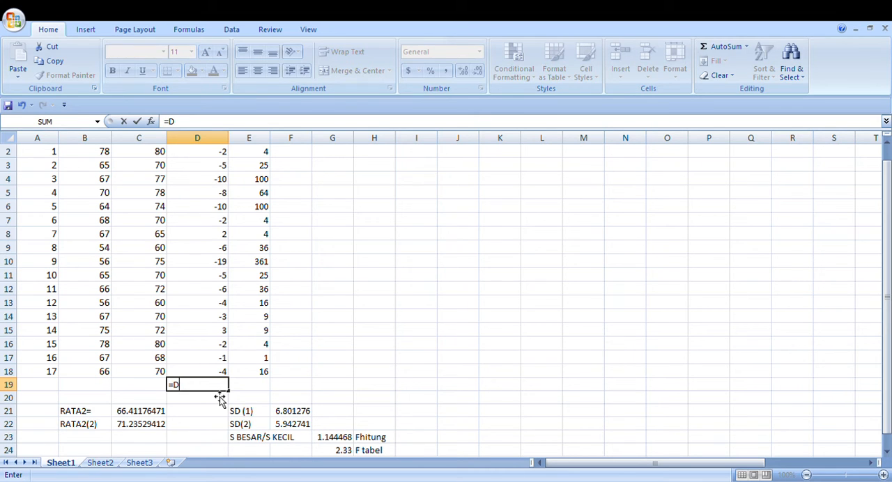
key("BackSpace")
type("SUM(")
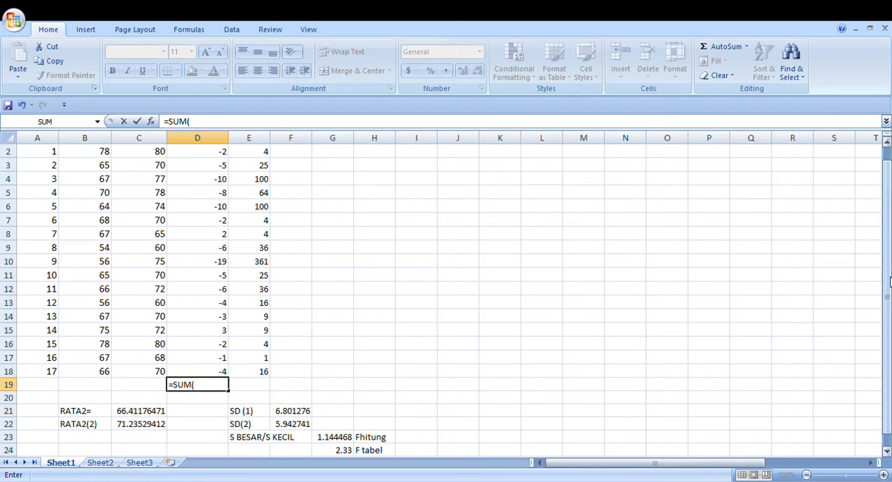
left_click_drag(891, 279, 891, 212)
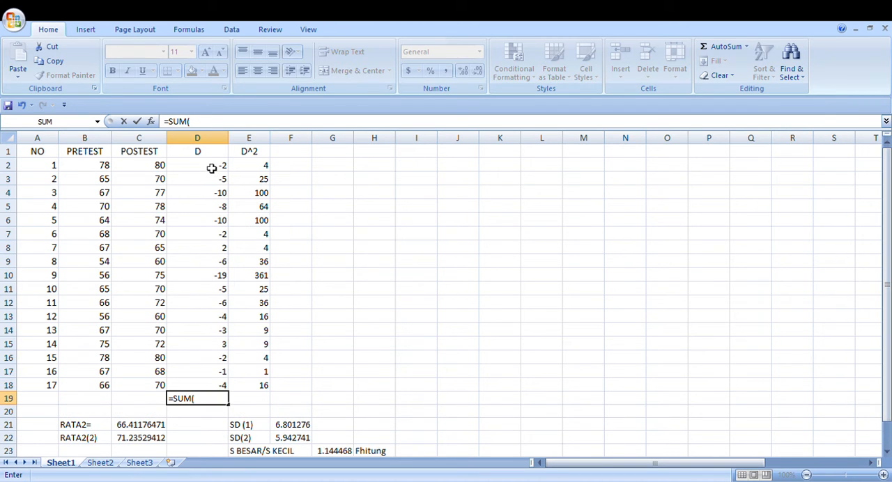
left_click_drag(211, 167, 226, 394)
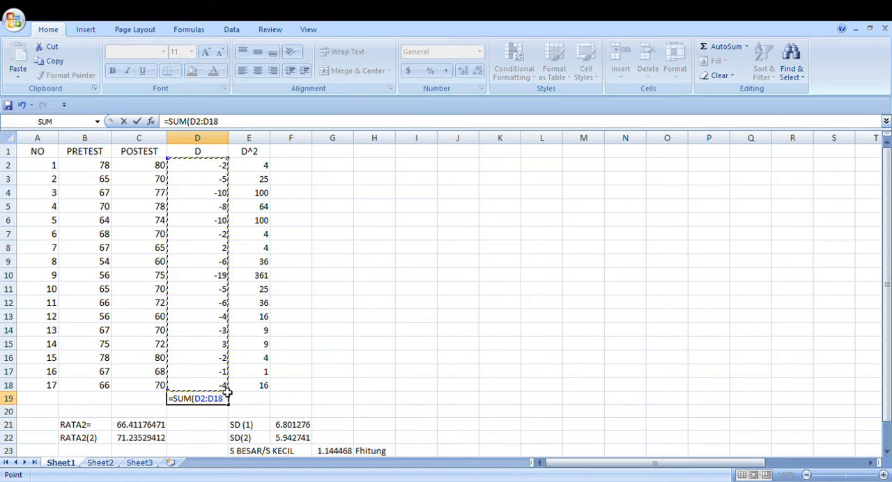
key("Return")
Replace the formula in cell E19 with a SUM of the squared differences in E2:E18
left_click(251, 401)
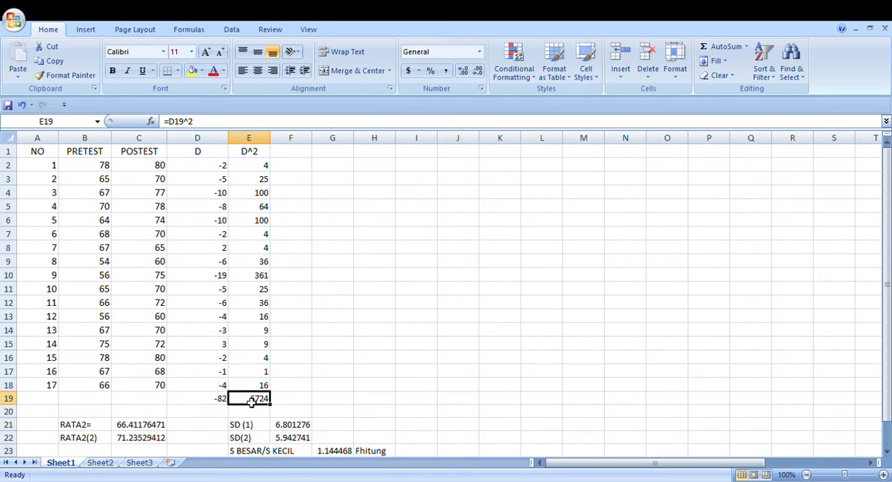
type("=")
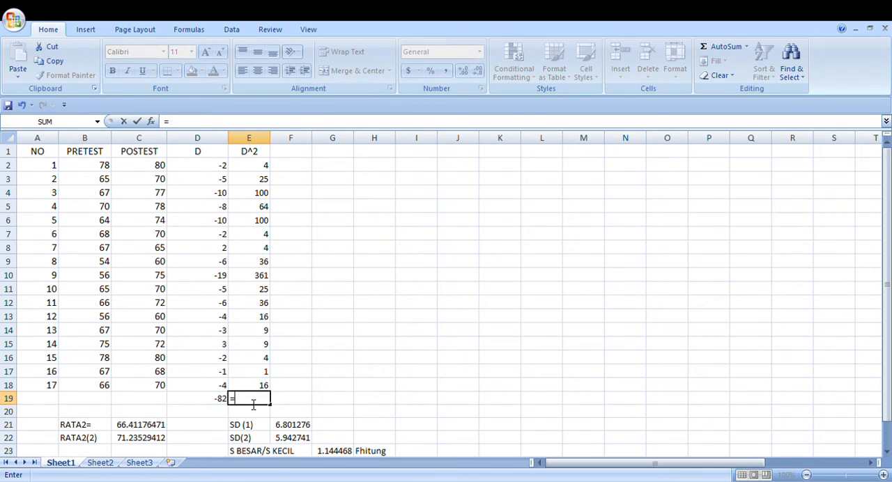
type("SUM(")
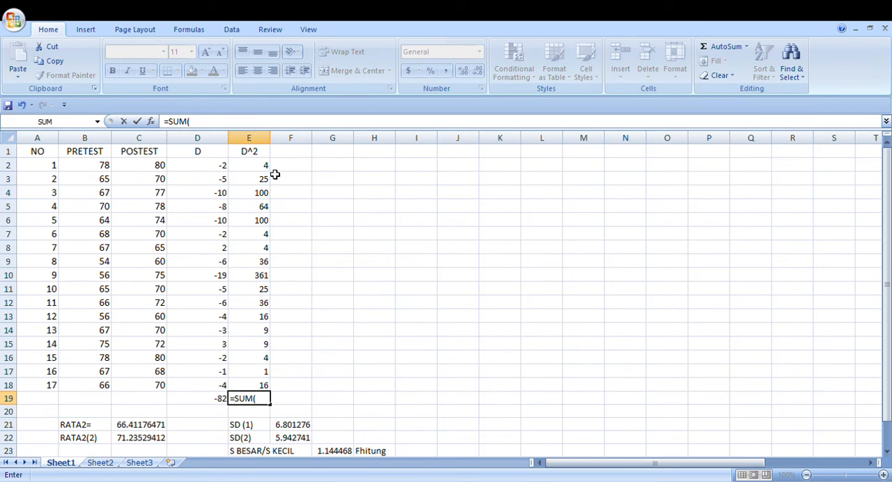
left_click_drag(272, 171, 272, 392)
key("Return")
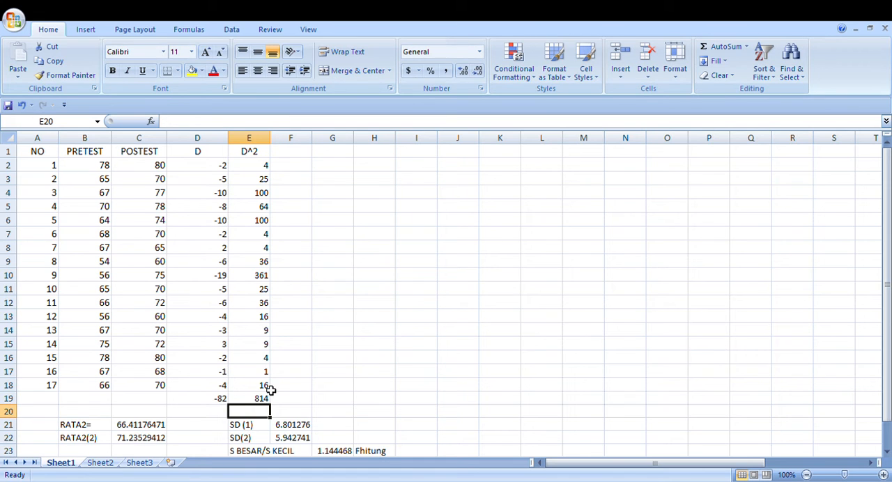
left_click(335, 402)
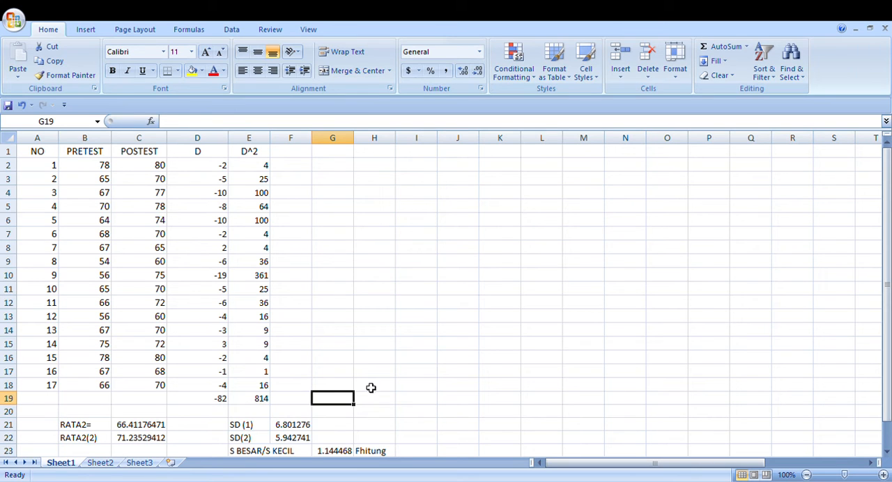
Enter the label SIGMA D^2 in cell H3
left_click(363, 185)
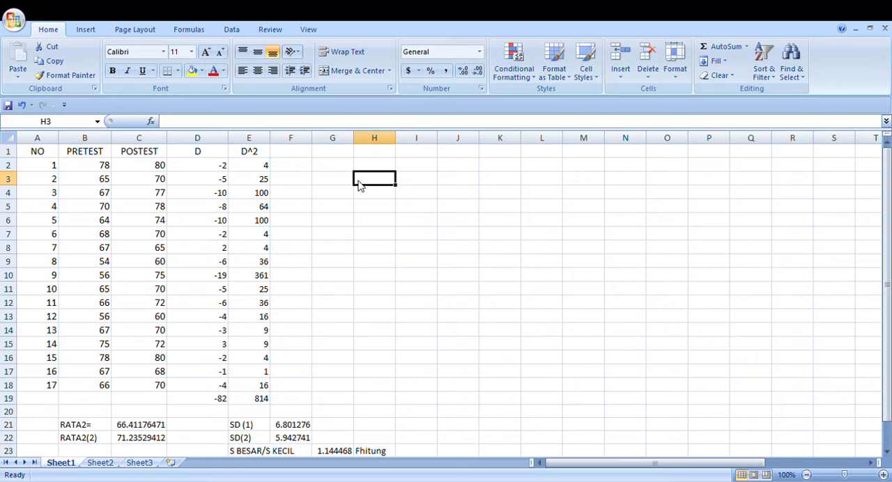
type("SIG")
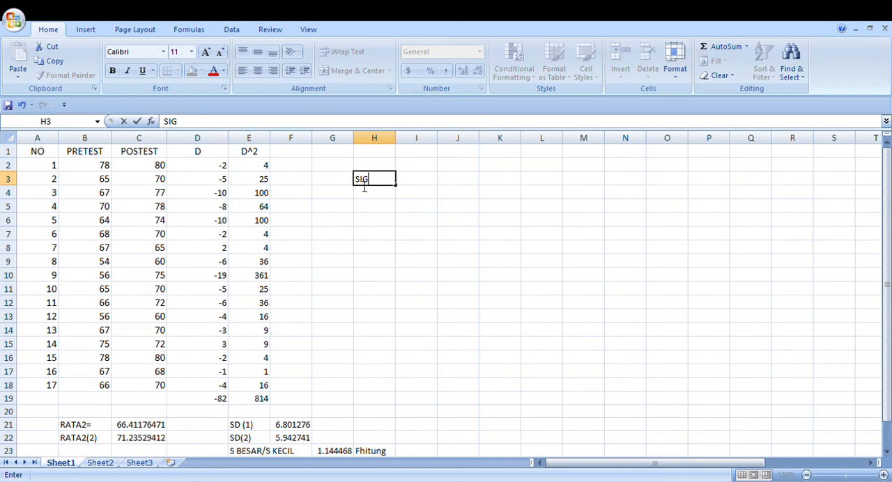
type("MA D^2")
left_click(452, 185)
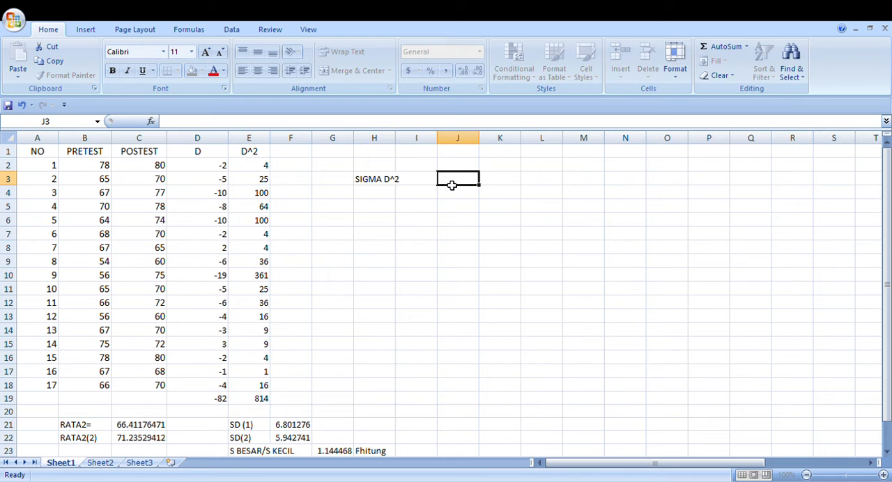
left_click(378, 195)
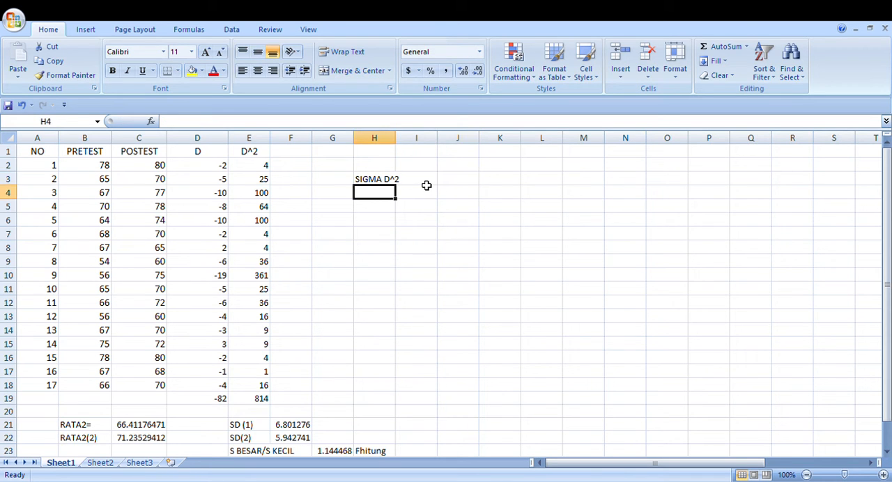
Calculate the square of the total difference in cell J3 with the formula =D19^2
left_click(459, 184)
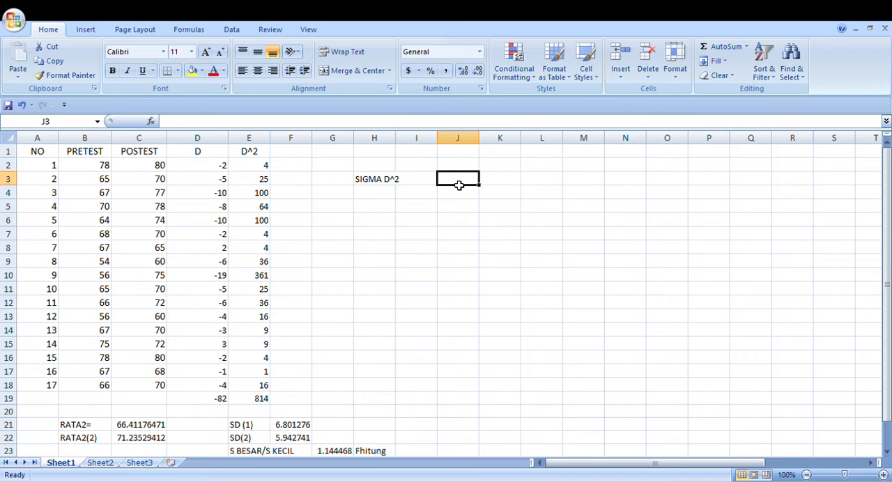
type("=")
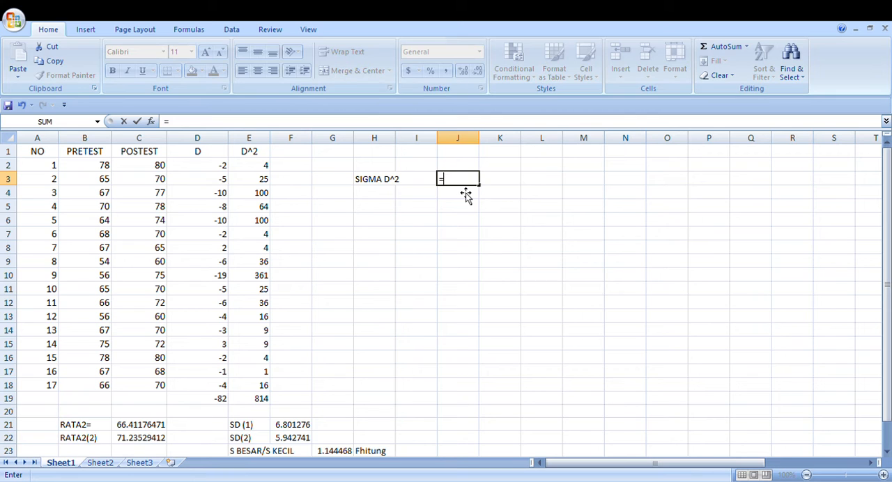
left_click(222, 401)
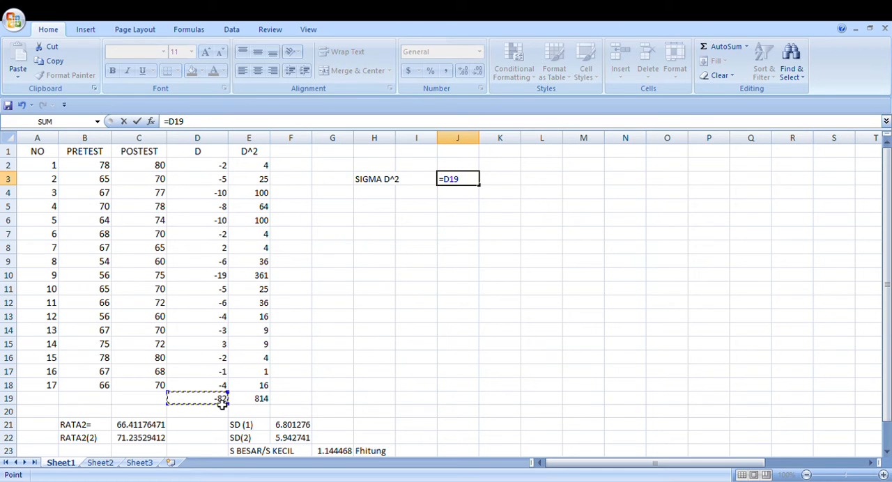
type("^2")
key("Return")
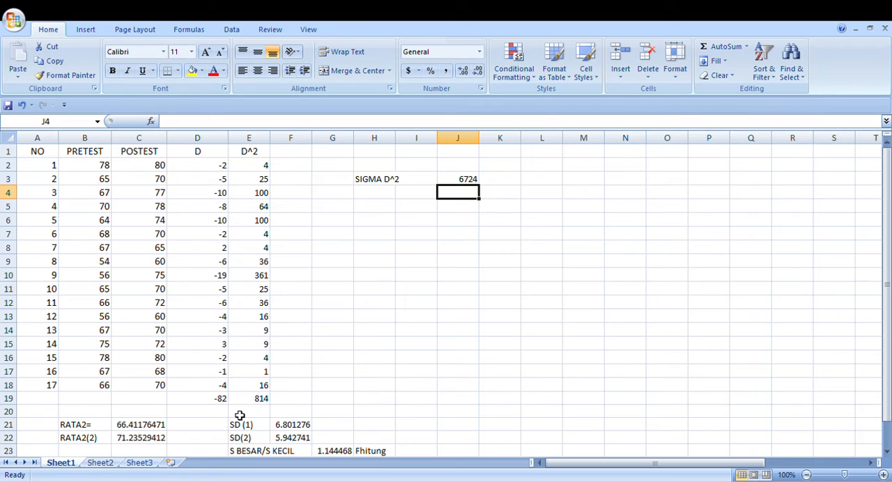
Divide the sum of squared differences by 17 in cell H4 with the formula =E19/17
left_click(385, 196)
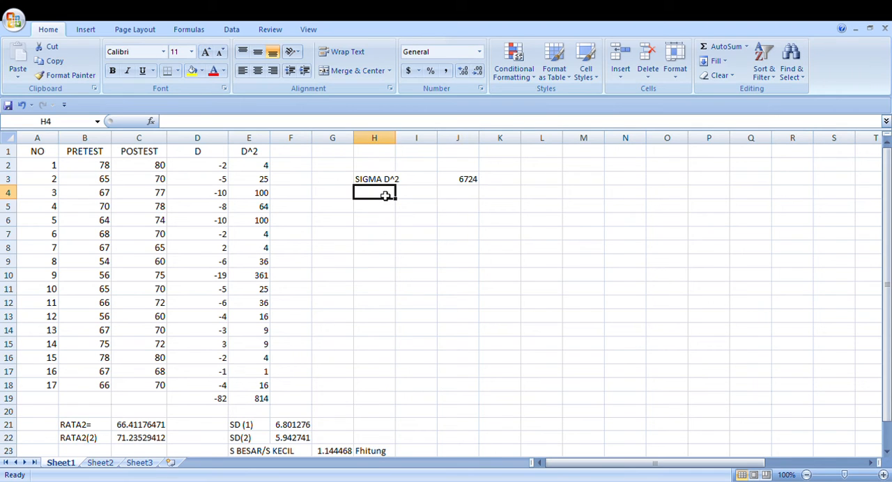
type("=")
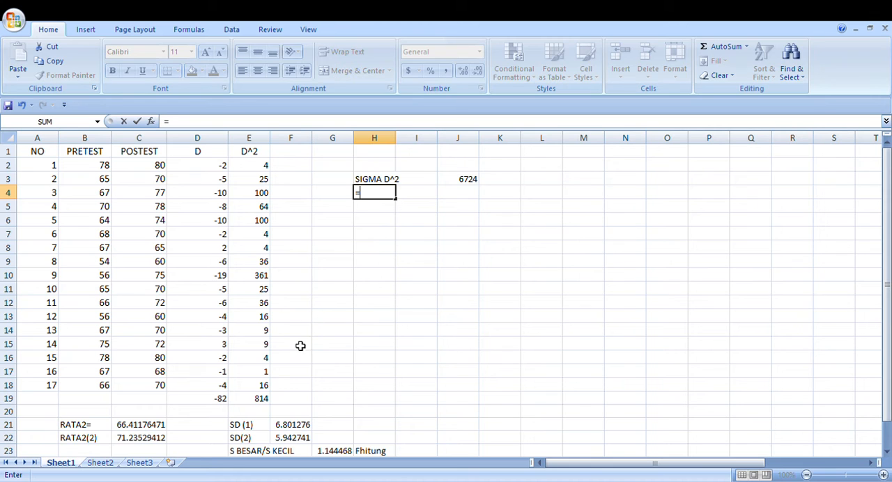
left_click(261, 406)
type("/")
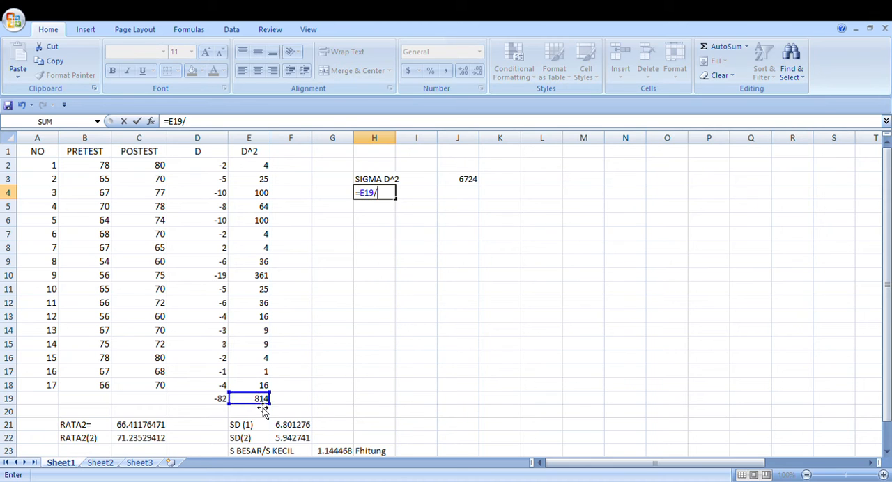
type("17")
key("Return")
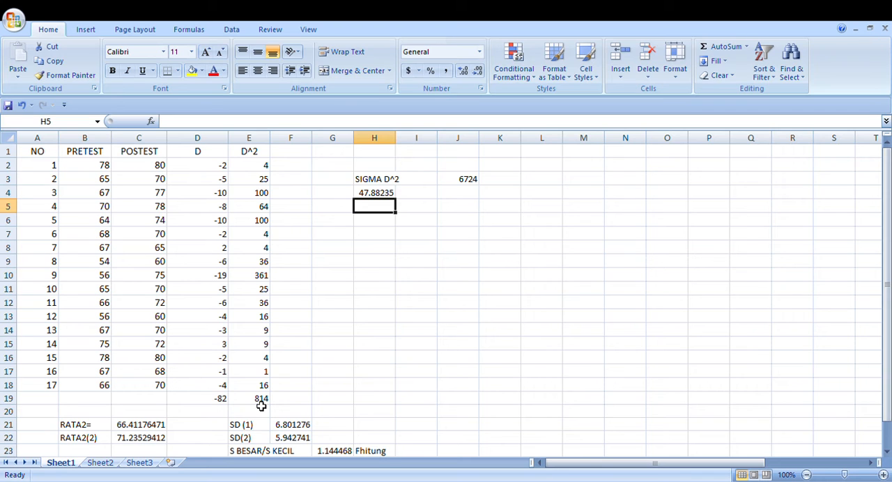
left_click(389, 198)
left_click(420, 195)
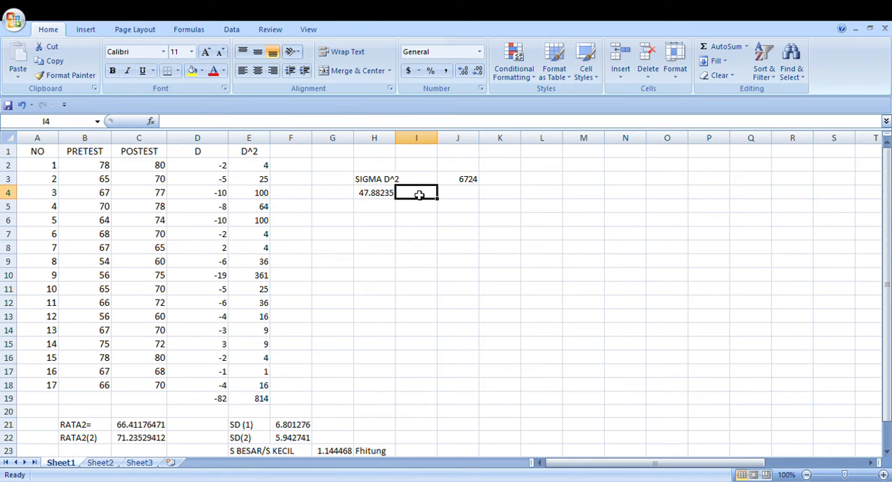
left_click(392, 196)
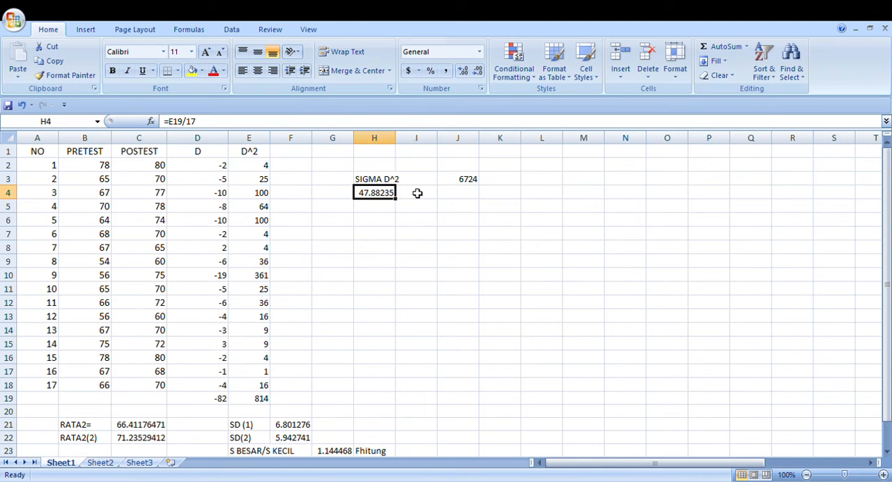
Divide the value in H4 by 16 in cell I4 with the formula =H4/16
left_click(415, 199)
type("=")
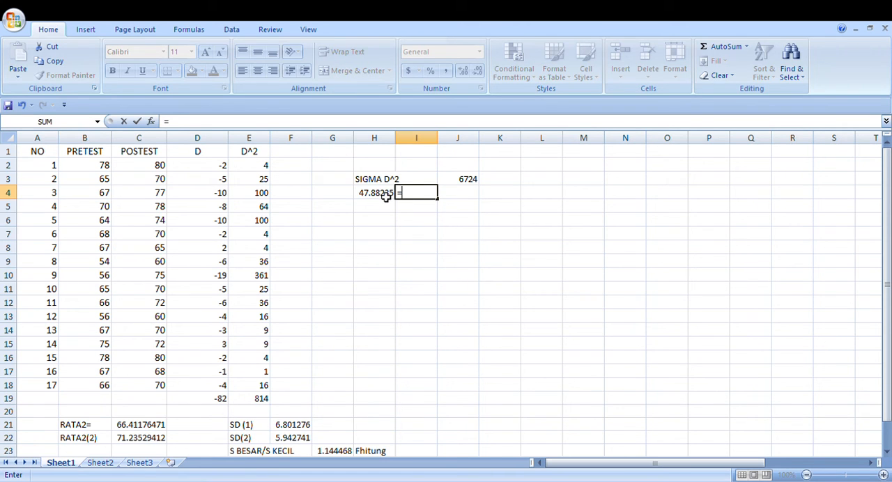
left_click(384, 197)
type("/")
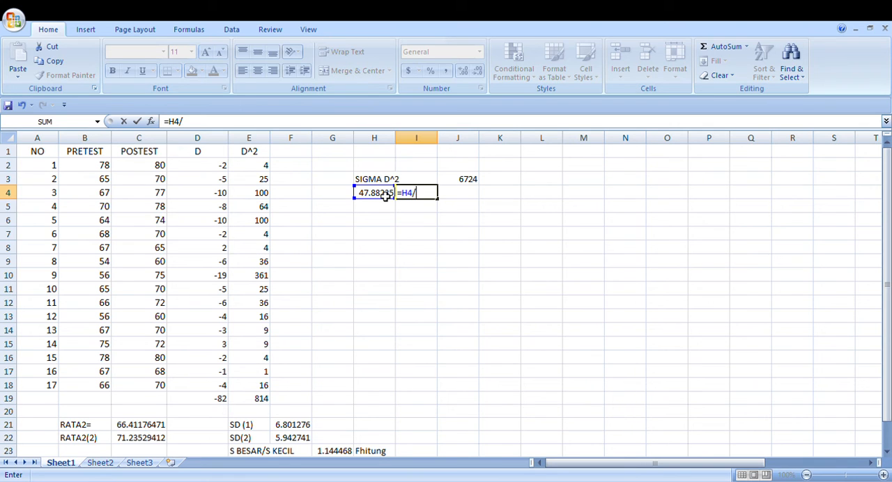
type("16")
key("Return")
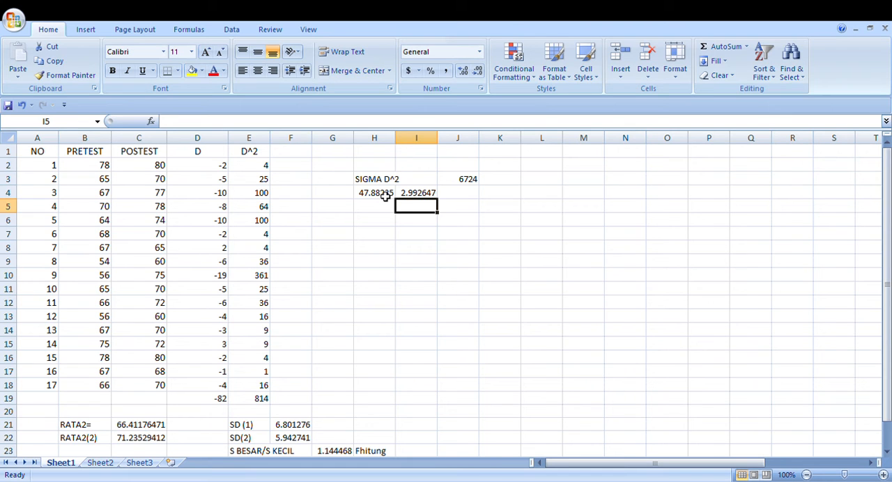
Divide the value in I4 by 10 in cell J4 with the formula =I4/10
left_click(451, 194)
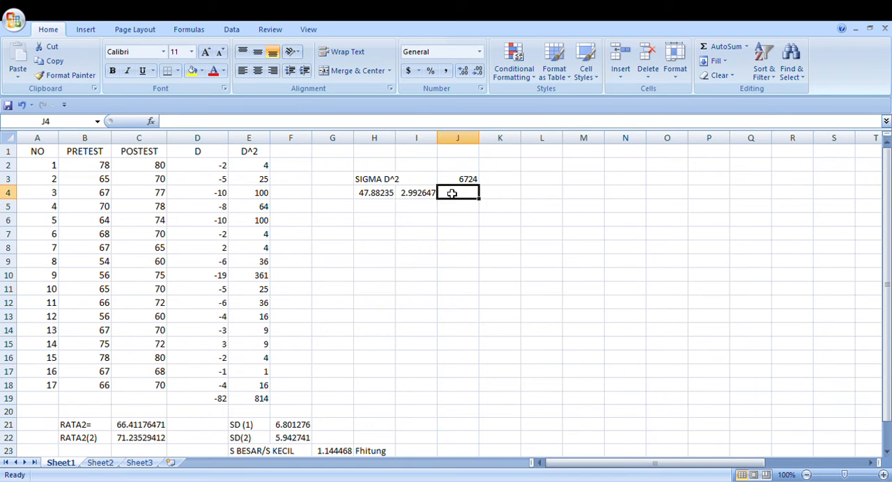
type("=")
left_click(433, 195)
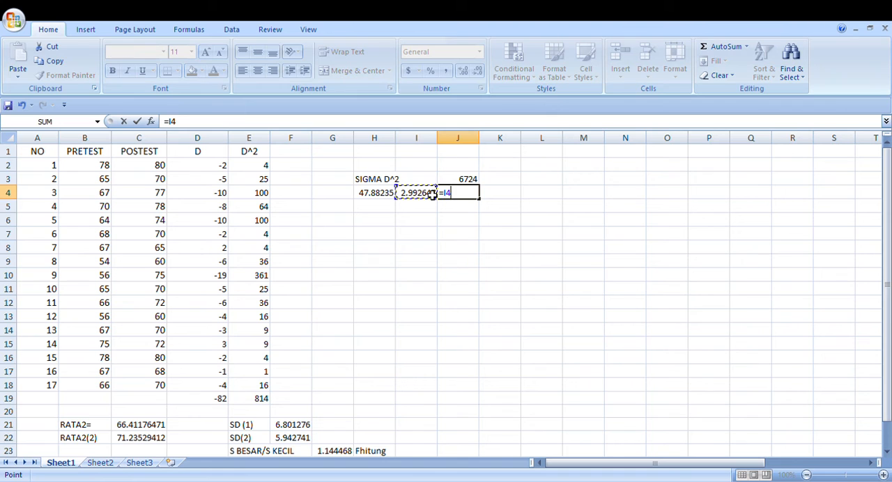
type("/10")
key("Return")
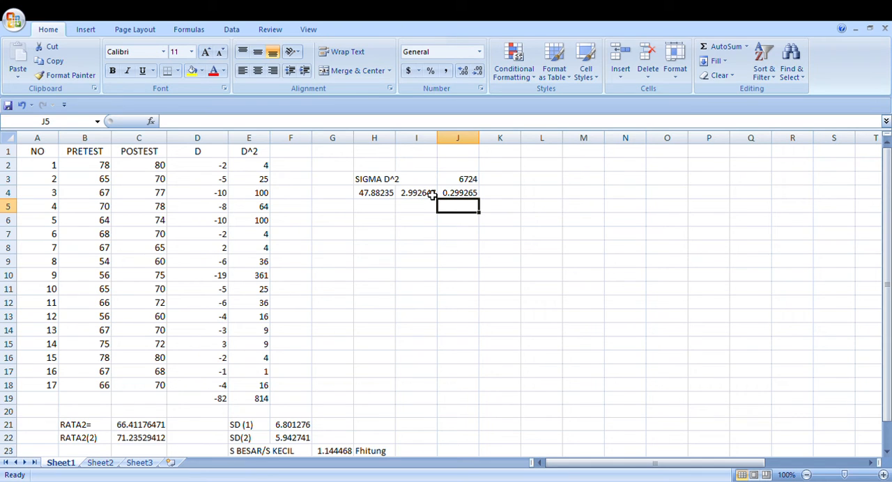
Enter the label SD Bar in cell H5
left_click(382, 211)
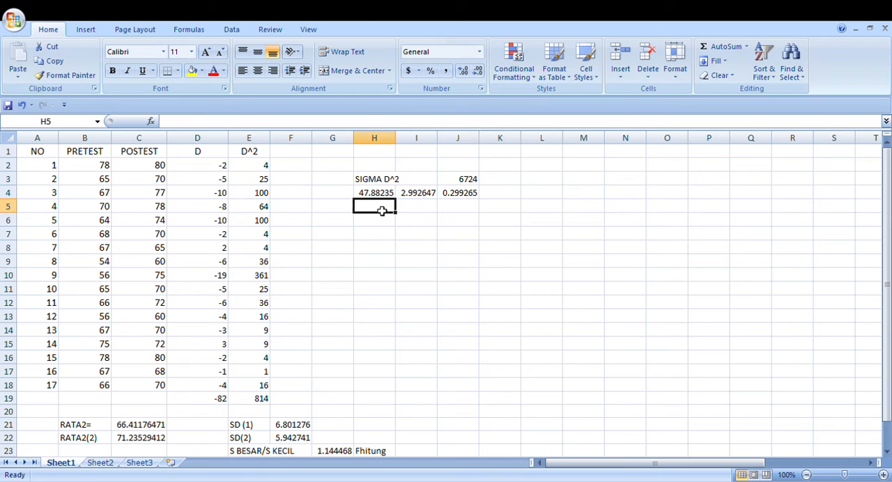
type("SD ")
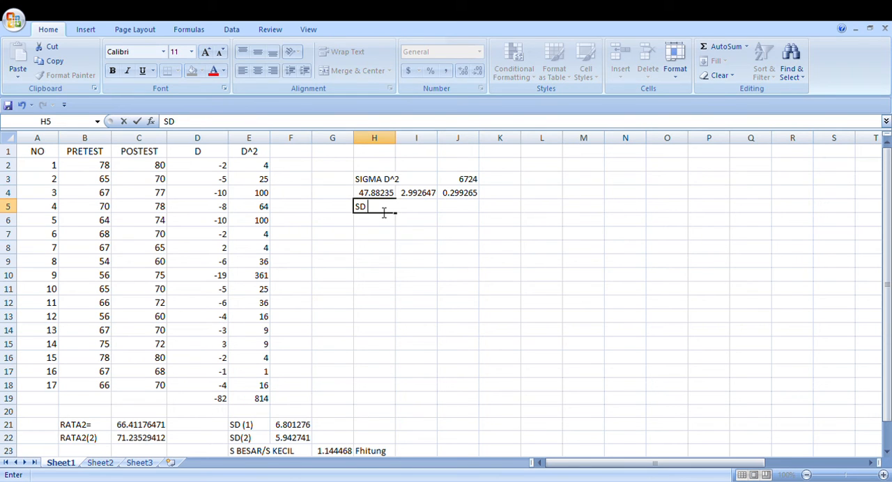
type("Bar")
left_click(437, 234)
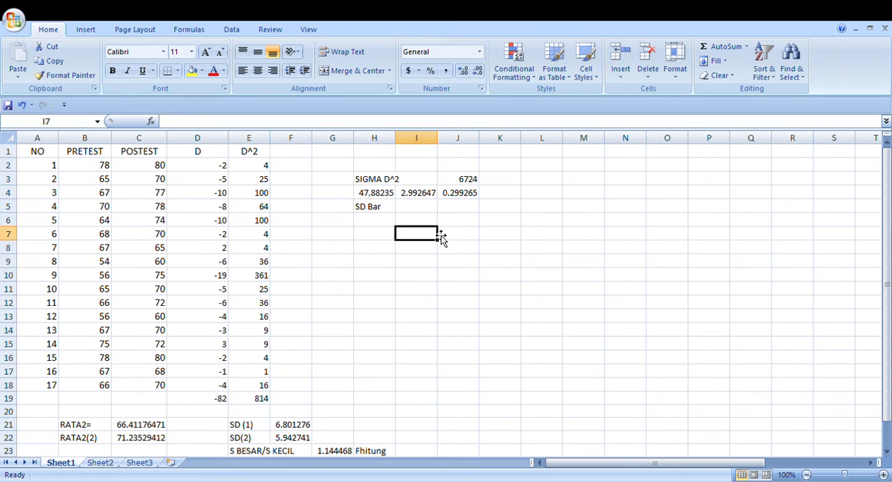
Calculate the SD Bar value in cell I5 as the square root of J4 using the SQRT function
left_click(430, 211)
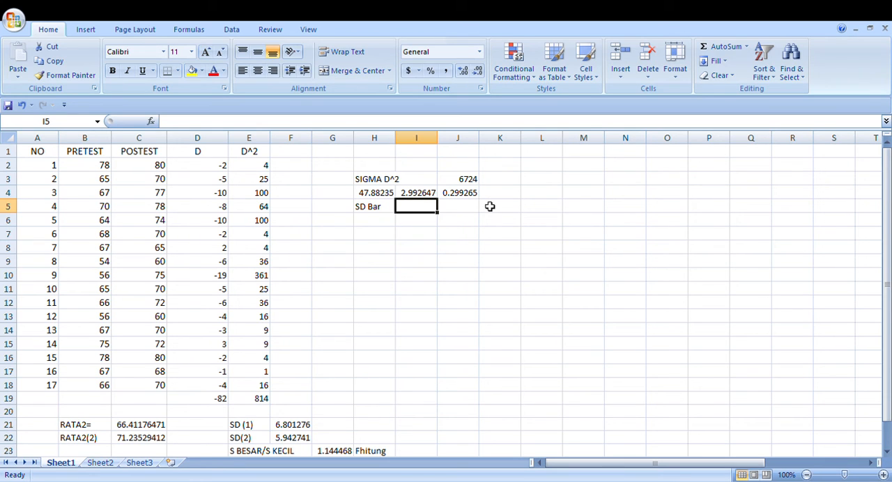
left_click(478, 198)
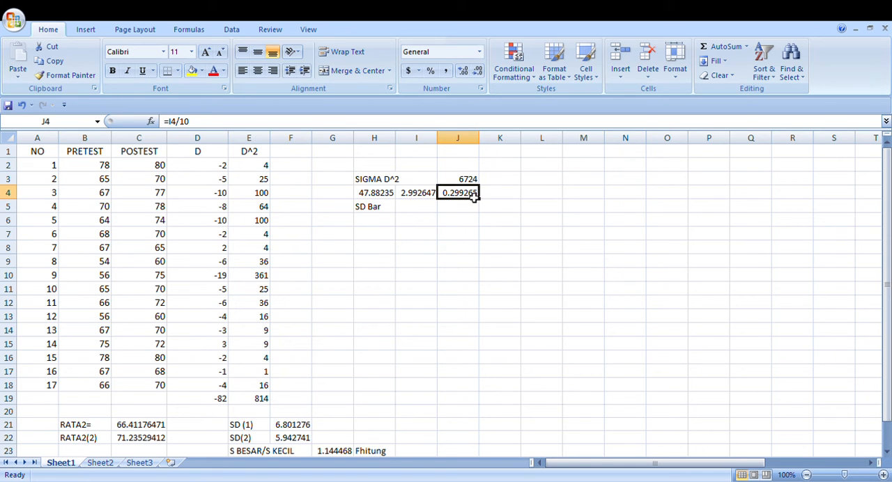
left_click(431, 214)
type("=")
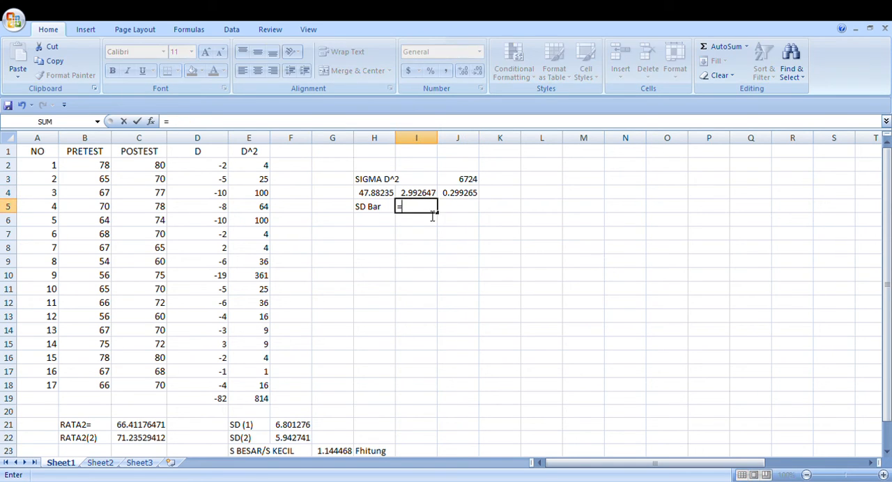
type("sqrt")
key("Tab")
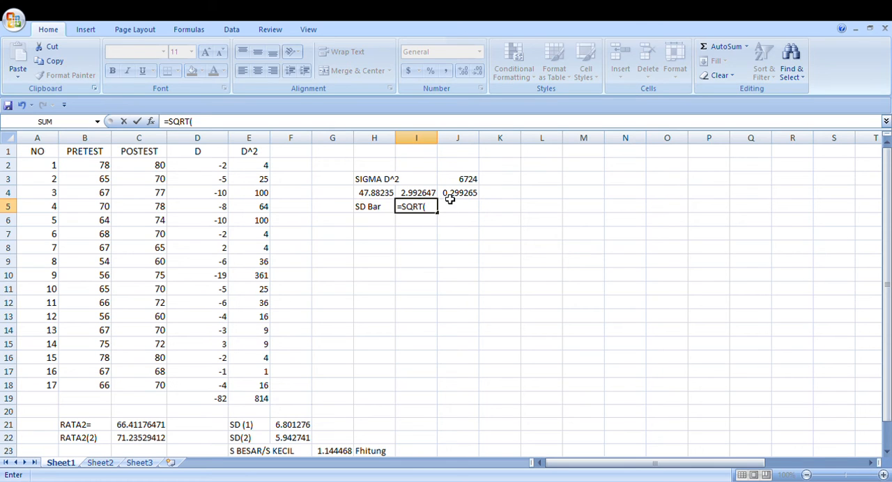
left_click(451, 198)
key("Return")
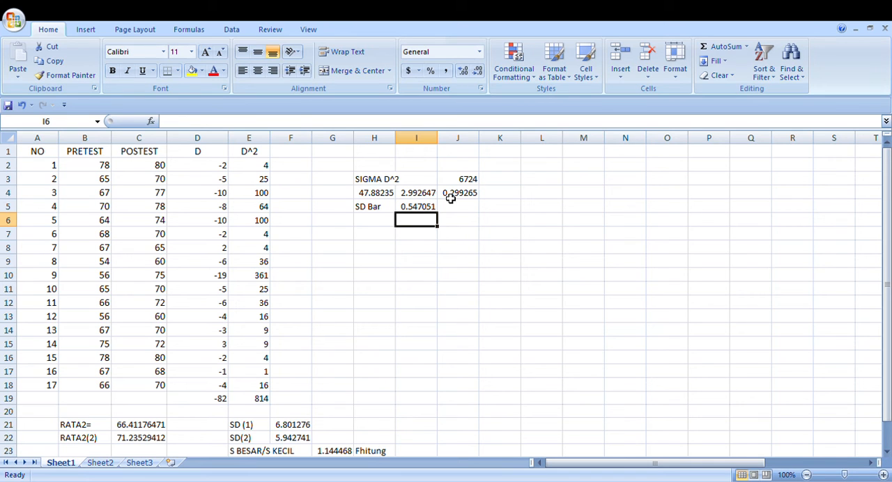
Enter the label D bar in cell H6
left_click(382, 225)
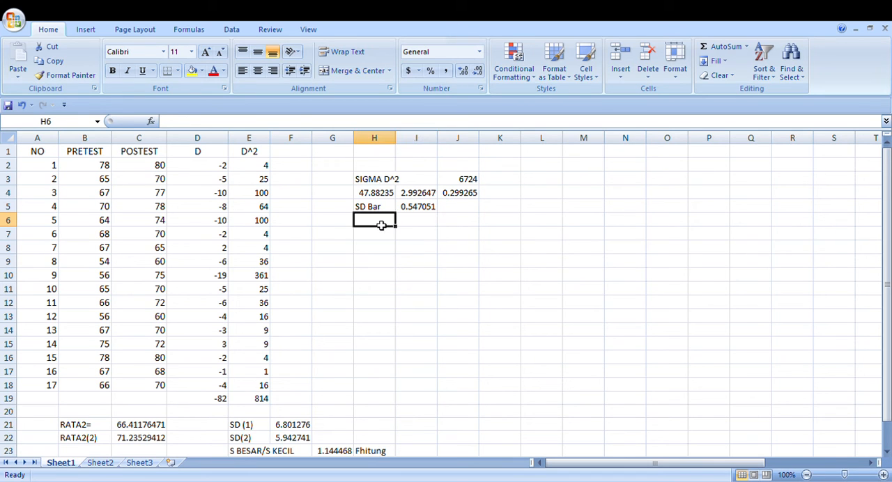
type("d")
key("BackSpace")
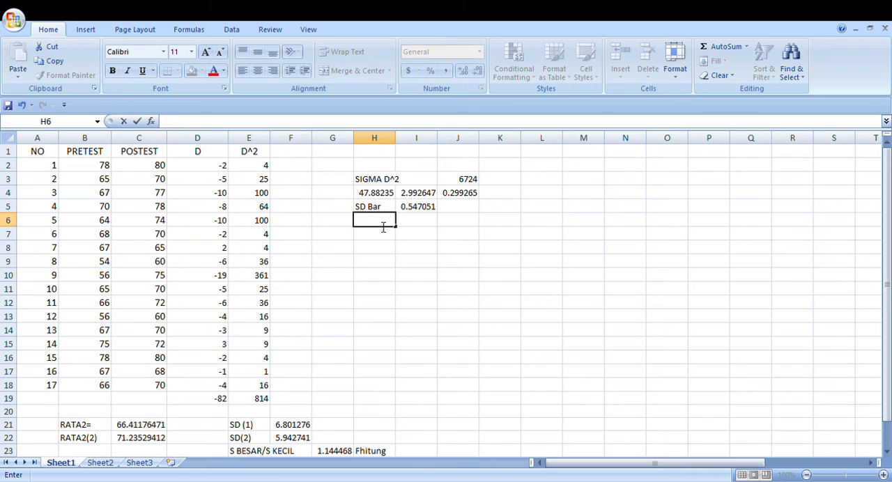
type("D bar")
Calculate the mean difference in cell I6 with the formula =D19/17
left_click(424, 225)
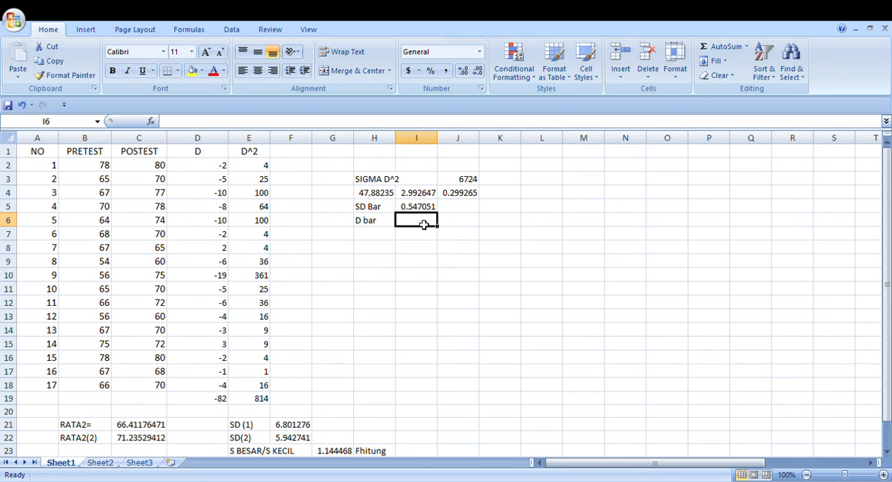
type("=")
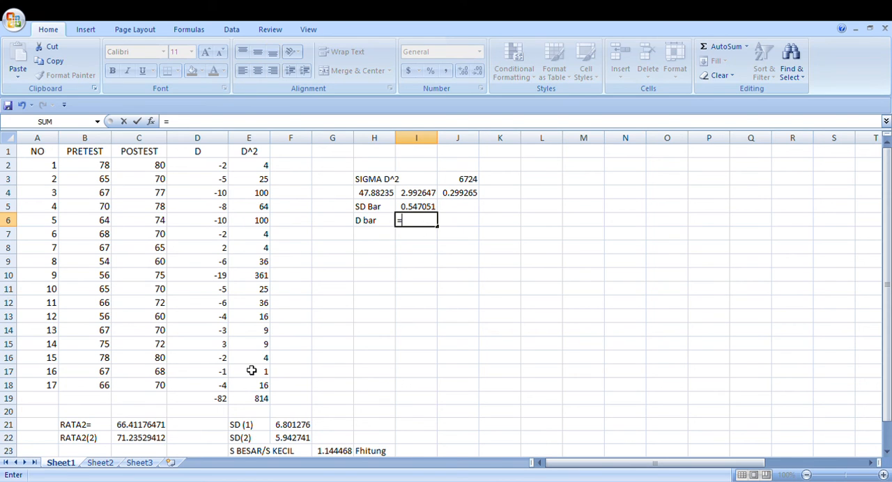
left_click(220, 405)
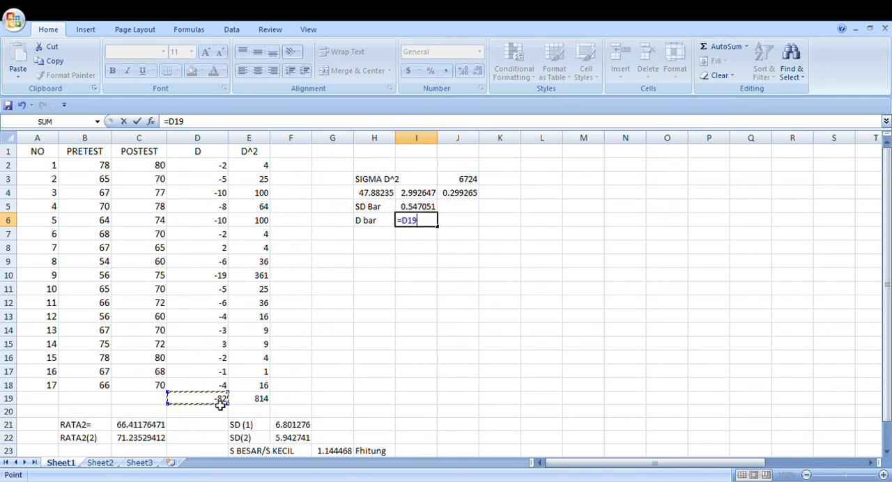
type("/17")
key("Return")
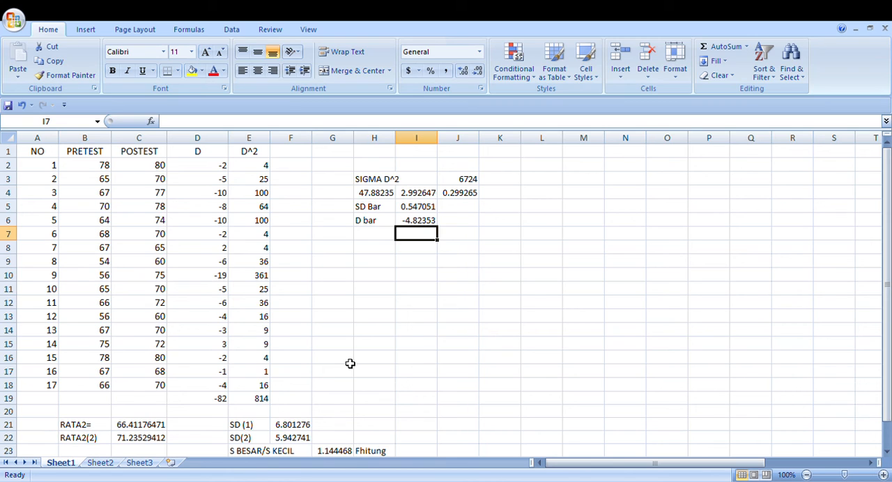
Enter the label t hitung in cell H7 and the text D bar/SD in cell I7
left_click(385, 242)
type("t")
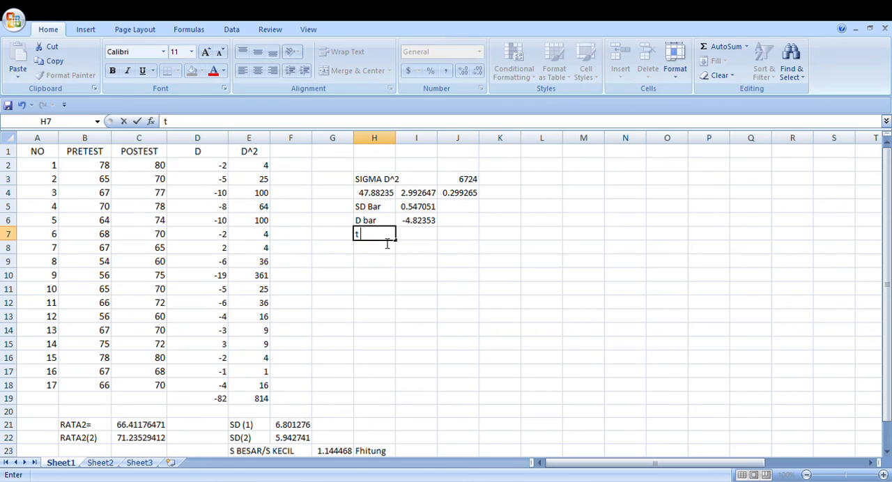
type(" hitung")
left_click(411, 240)
type("d")
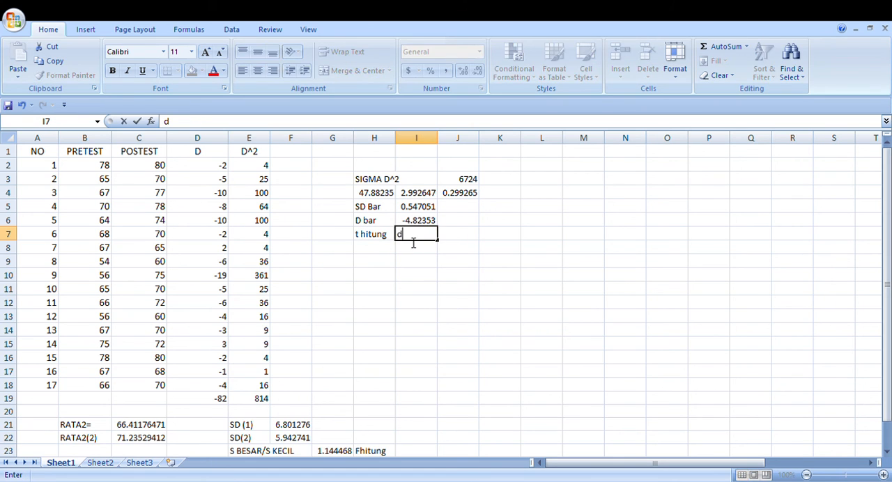
key("BackSpace")
type("D bar/S")
key("BackSpace")
type("SD")
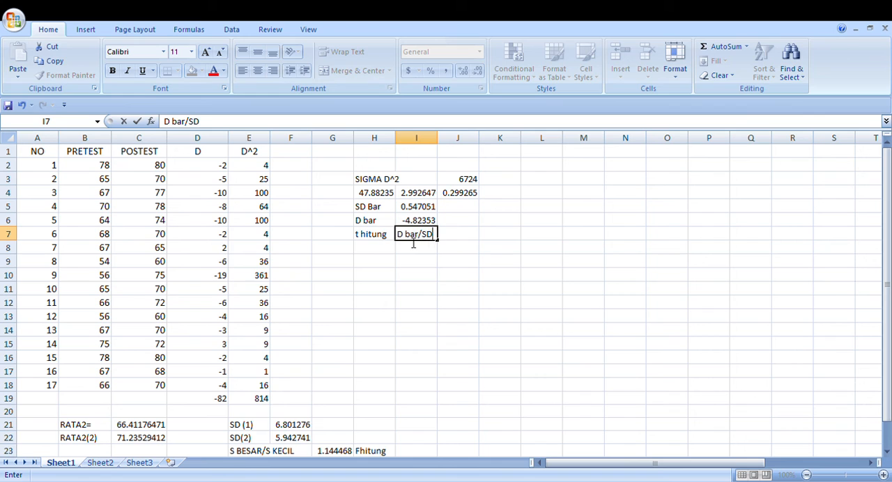
Calculate the t value in cell I8 by dividing D bar by SD Bar with the formula =I6/I5
left_click(432, 251)
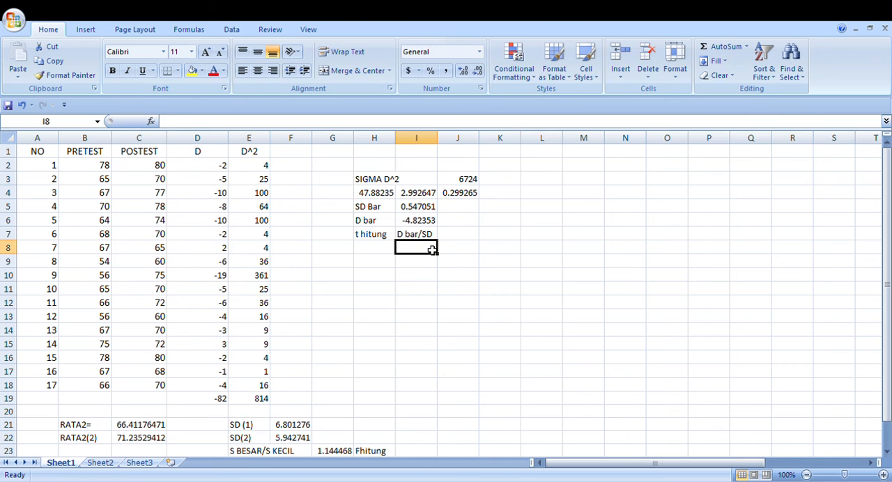
type("=")
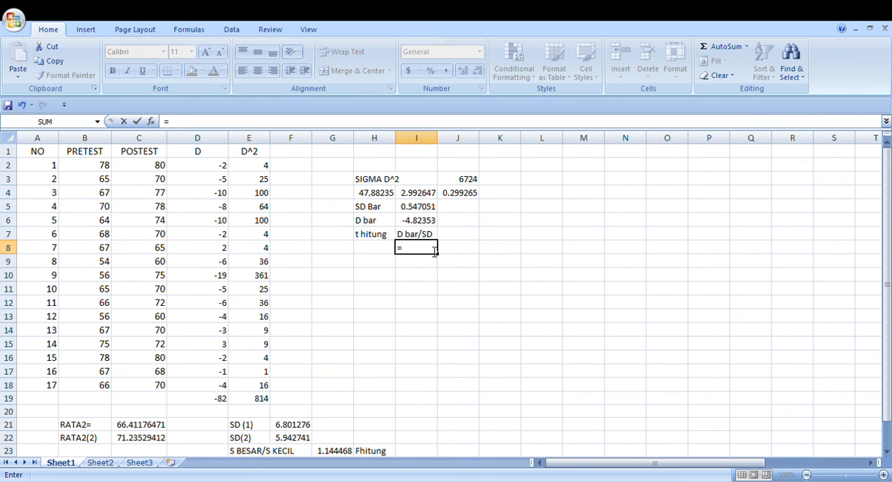
left_click(423, 223)
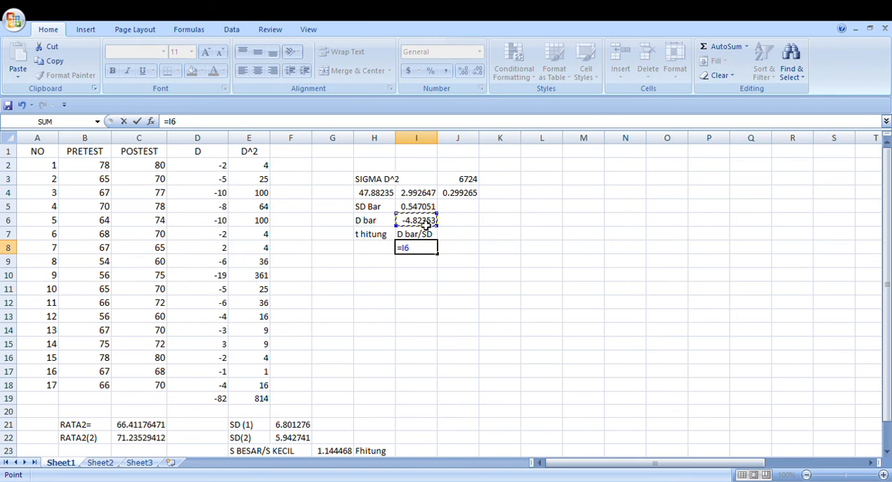
type("/")
left_click(426, 208)
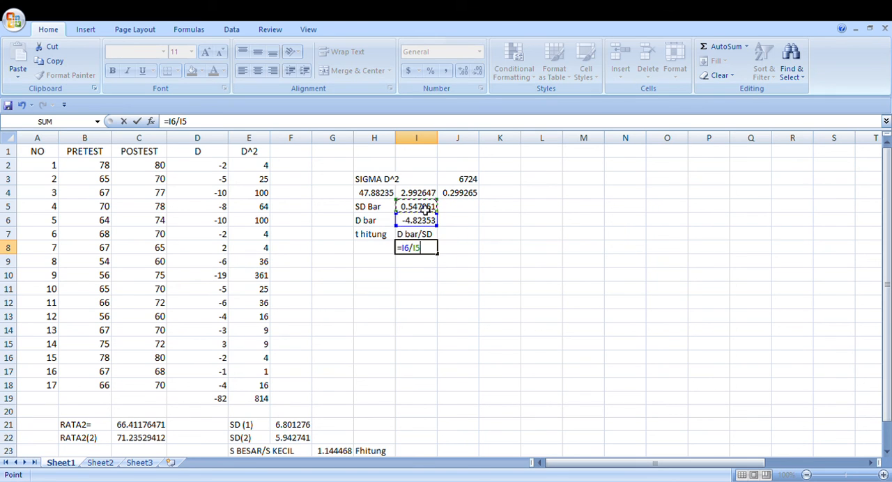
key("Return")
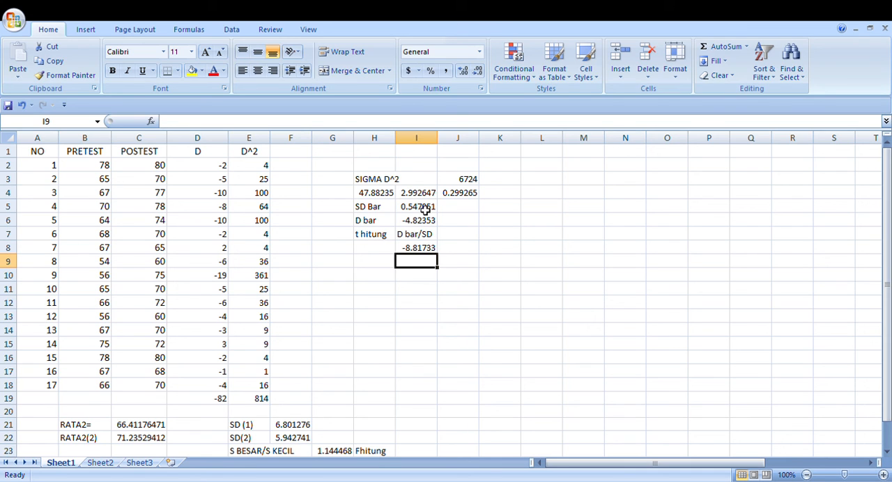
Enter the critical t value 2.120 in cell I9 and label it T tabelnya in cell H9
type("2")
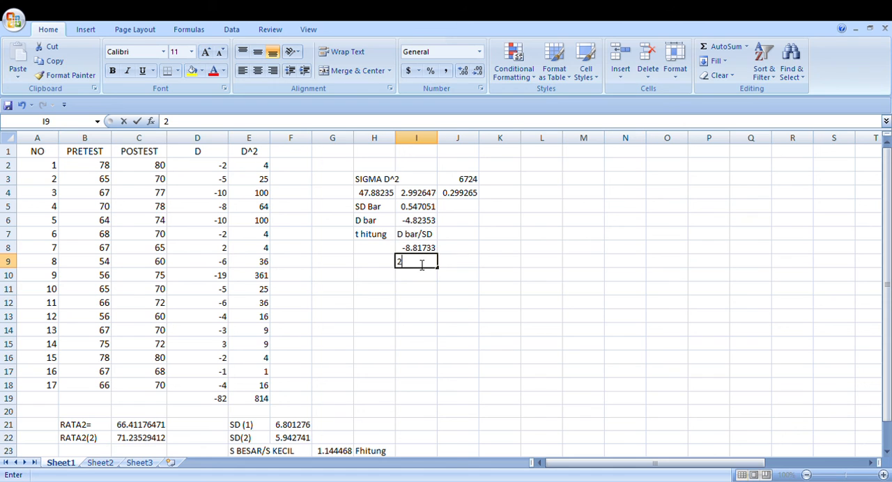
type(".120")
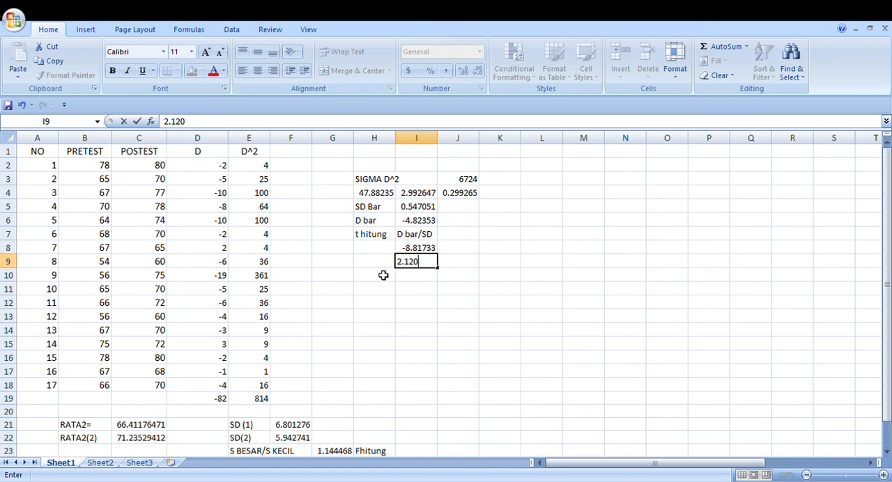
key("Left")
type("T tab")
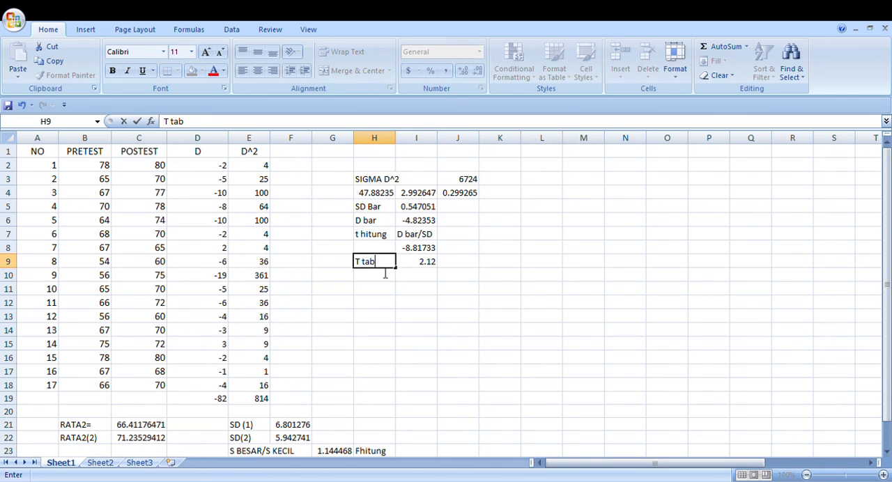
type("elnya")
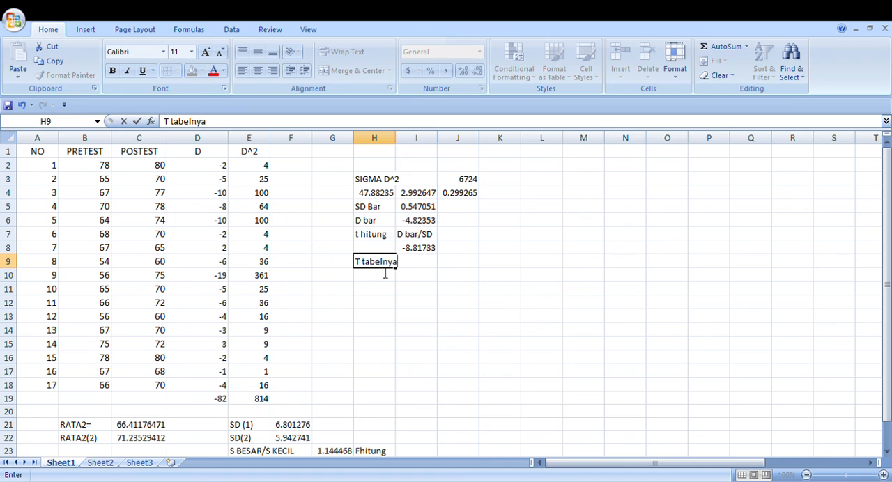
key("Return")
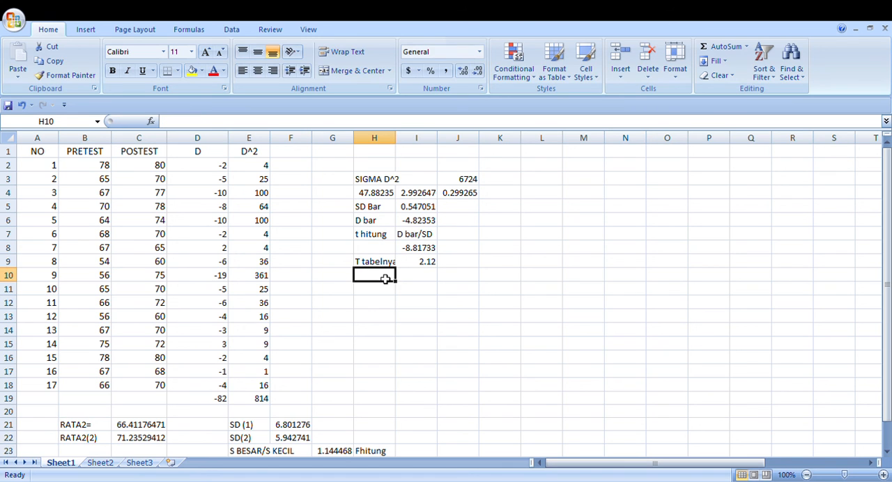
Enter the heading kesimpulan in cell H10, below the T tabelnya label
type("kesi")
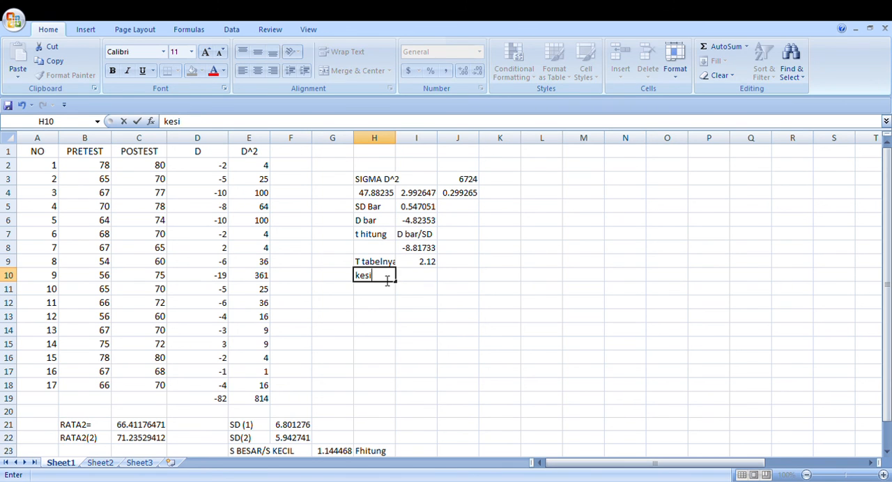
type("mpulan")
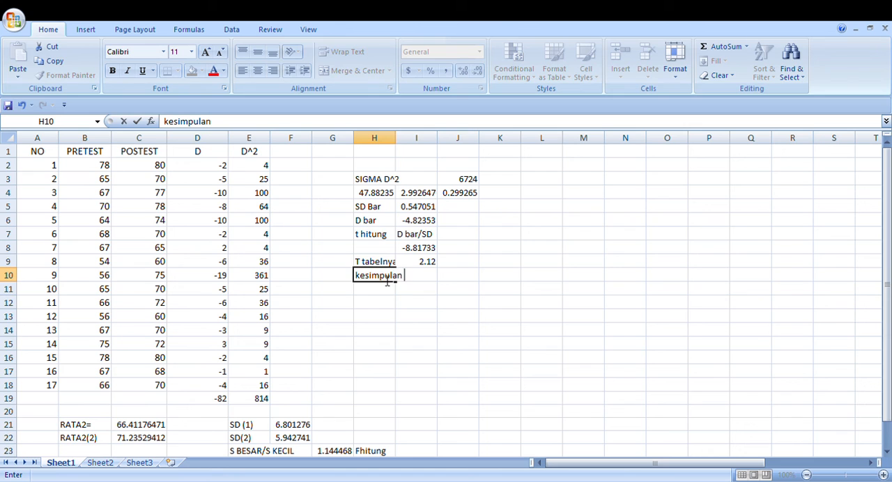
key("Return")
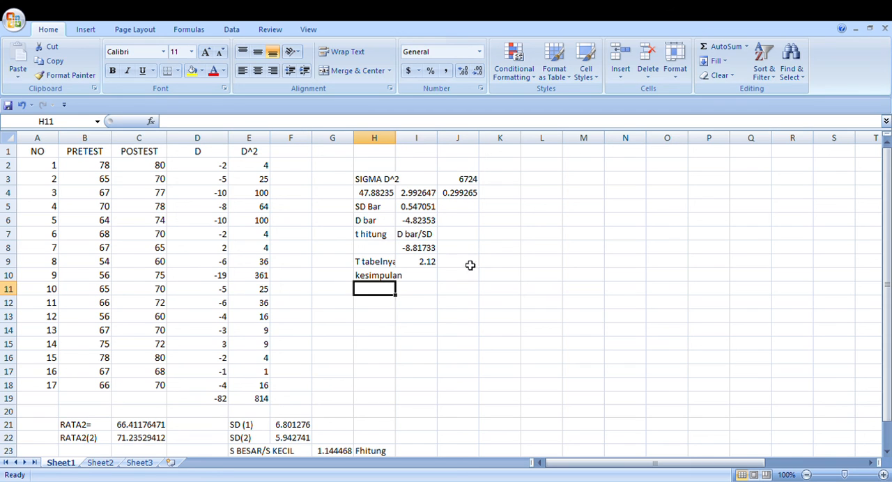
Enter the comparison of the calculated and table t values as T hitung > T tabel in cell H11
left_click(419, 251)
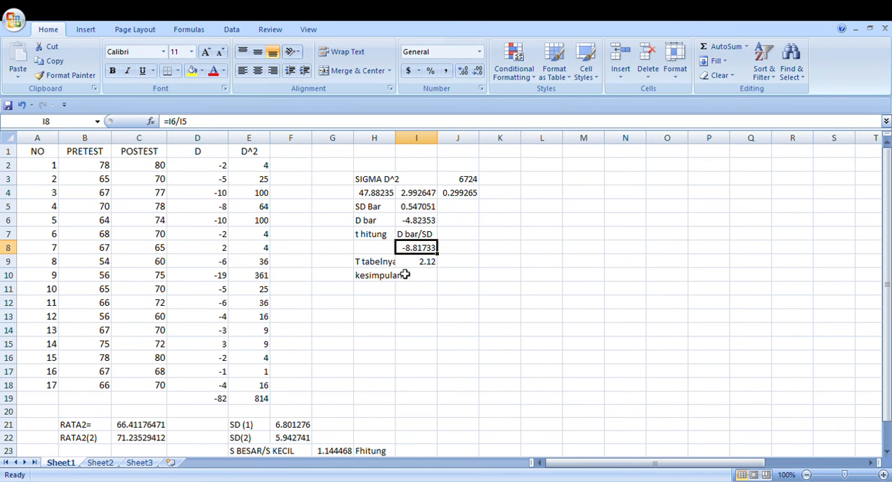
left_click(470, 246)
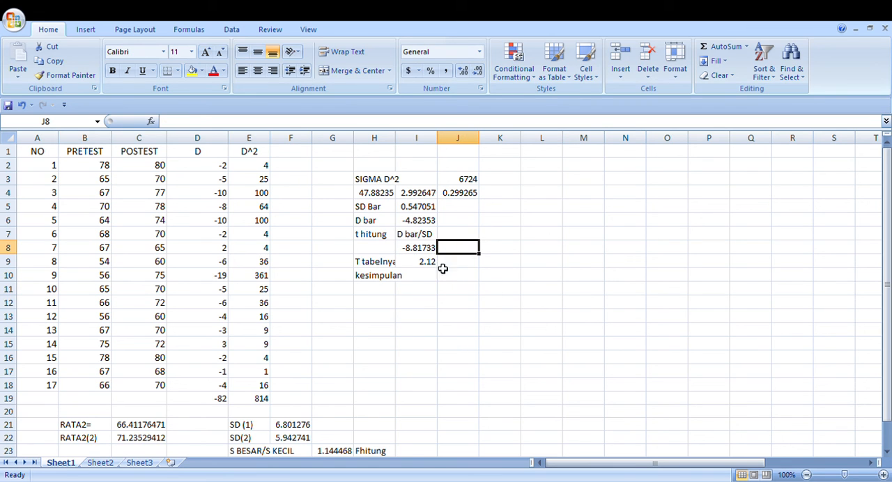
left_click(391, 291)
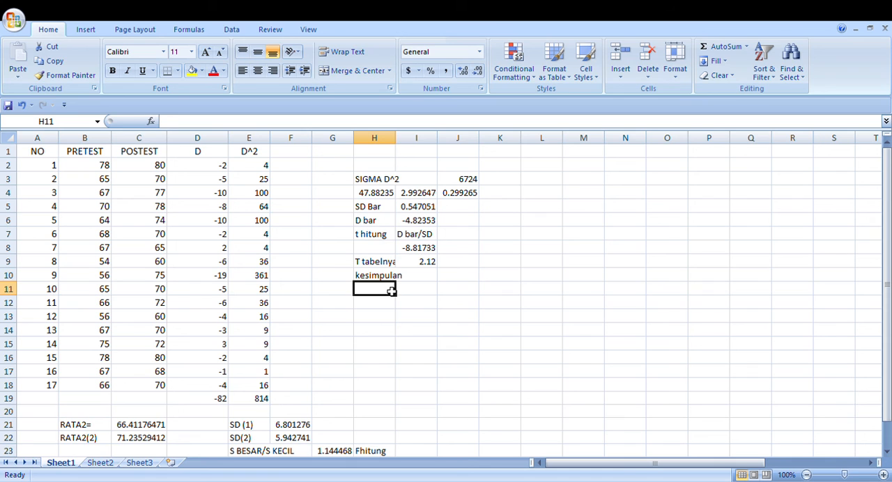
type("T hitu")
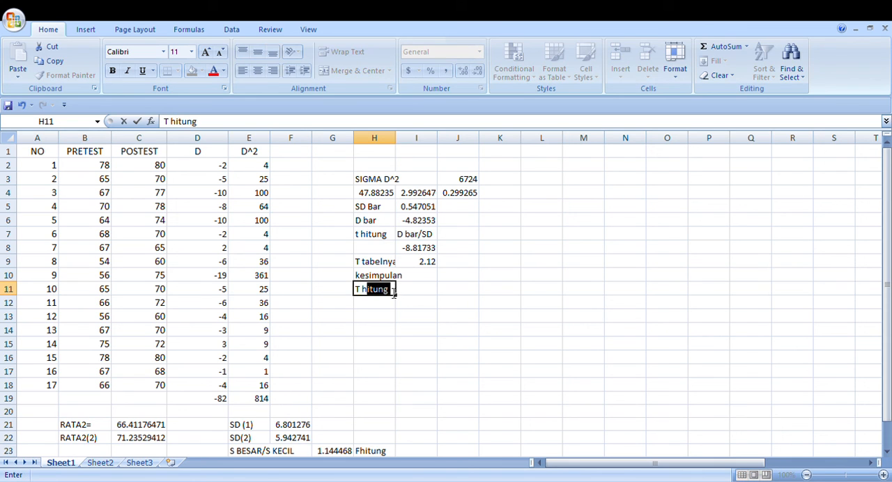
type("ng > T")
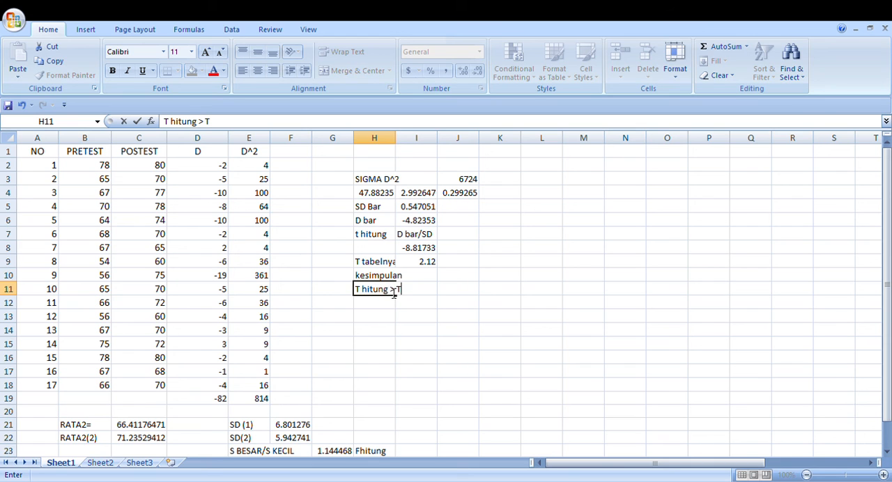
type(" tabel")
key("Return")
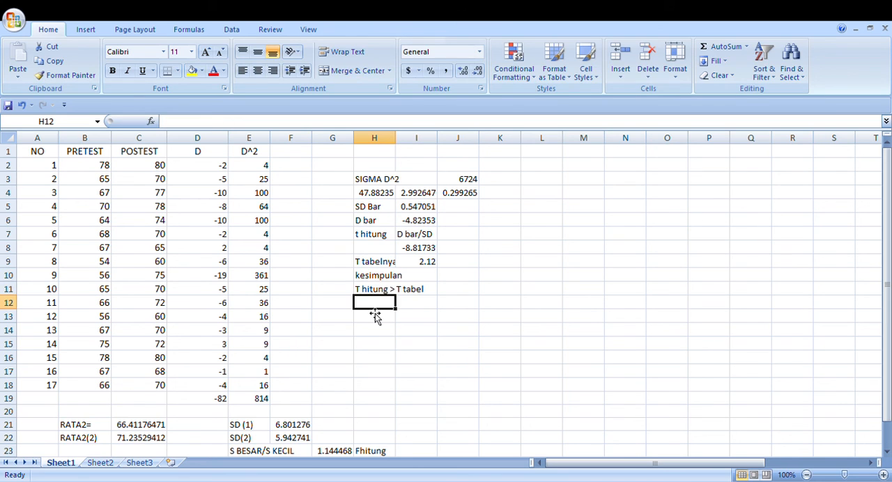
Write the statistical hypothesis in cell H12: "Hipotesis Statistik (ada perbedaan rata rata pretest dan postes sebelum dan sesudah perlakuan"
type("Hipotesis")
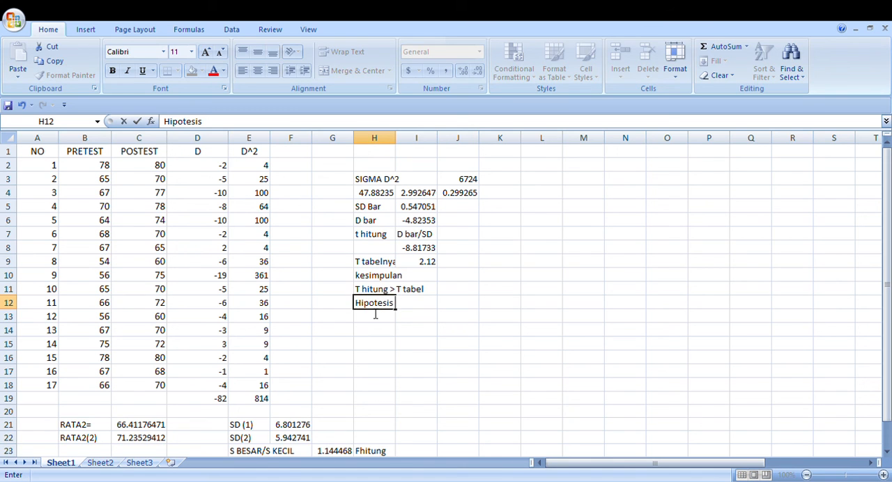
type(" Statistik")
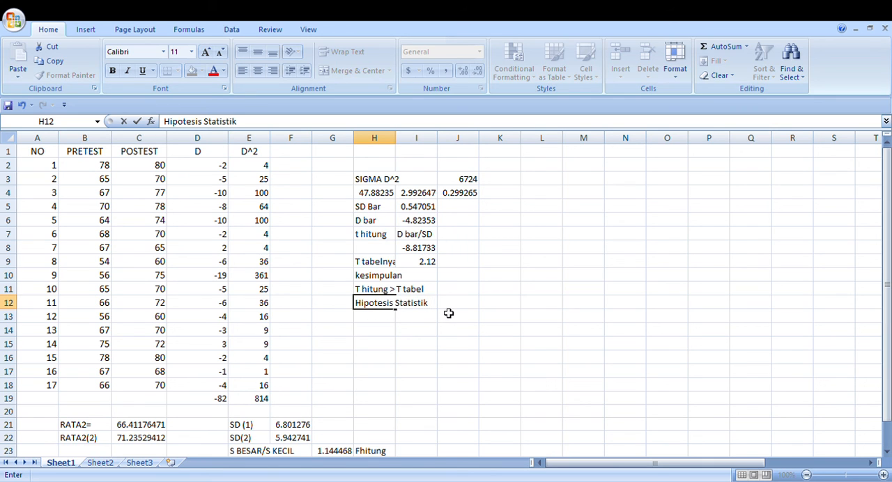
type("(")
type("ada perbedaan ")
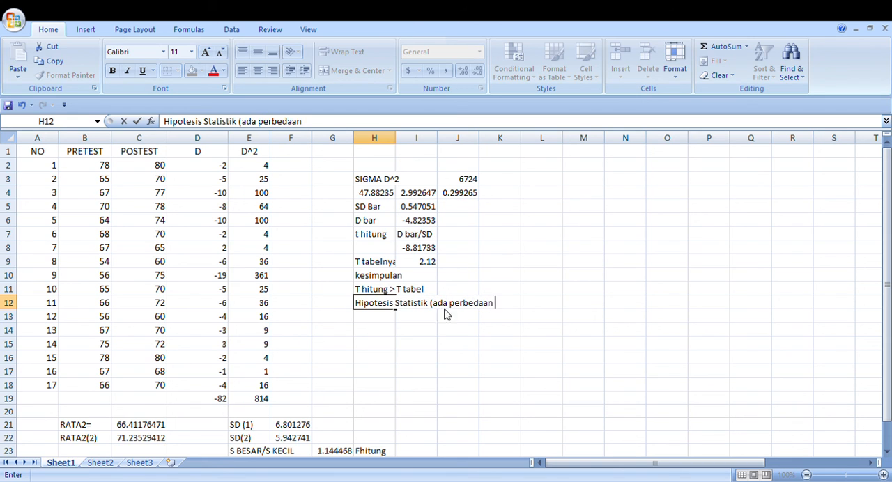
type("rata rata ")
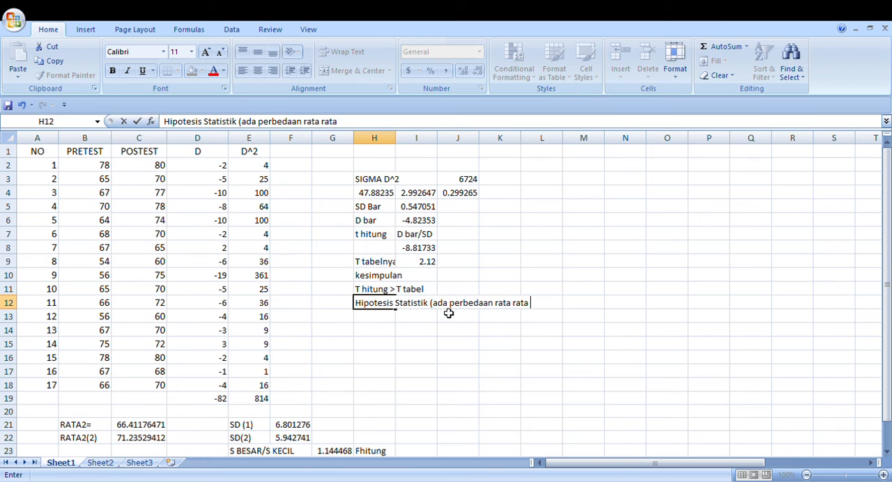
type("pretest dan")
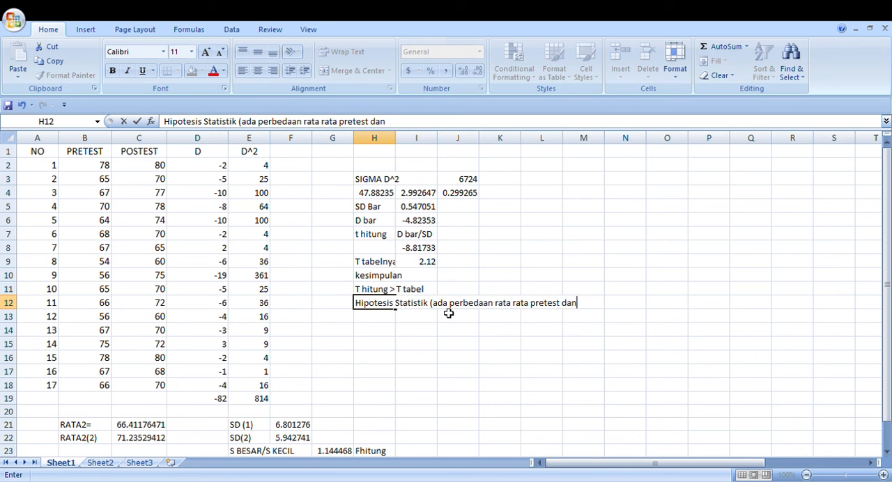
type(" postes")
type(" seb")
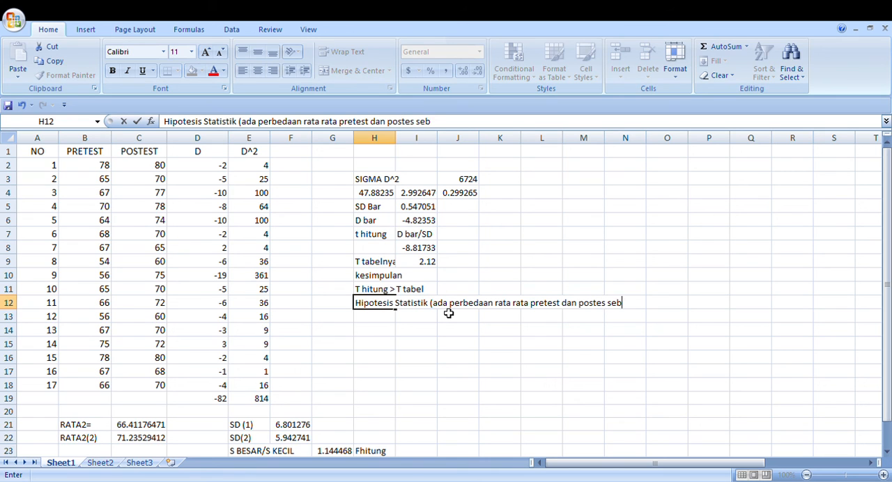
type("elum dan sesudah")
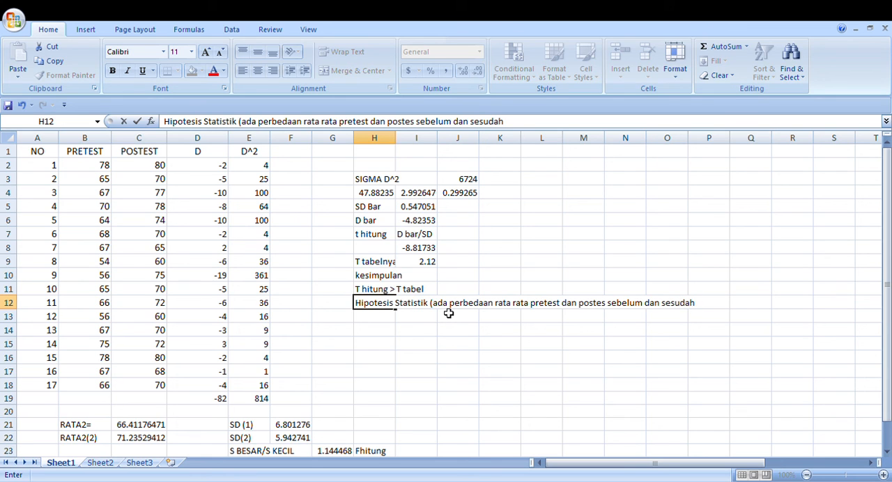
type(" perlakuan")
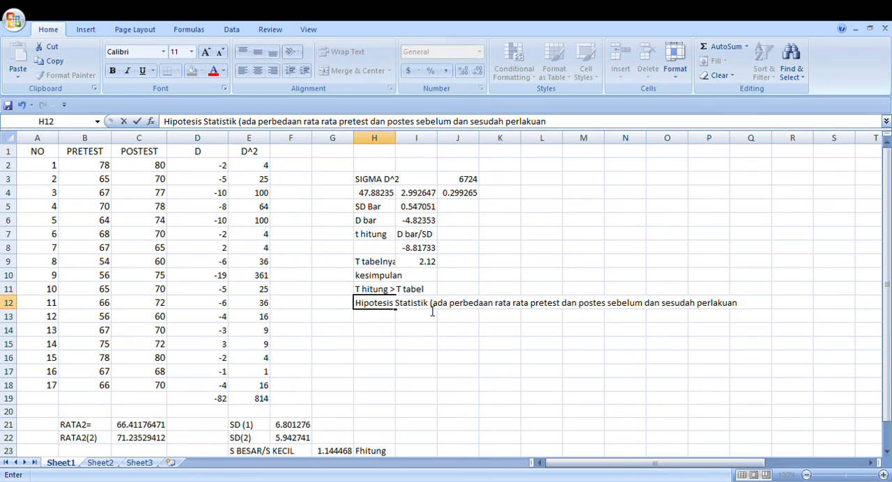
Write the research hypothesis in cell H13: "Hipotesis penelitian (ada pengaruh kepribadian siswa terhadap kemampuan berbicara didepan kelas."
left_click(393, 317)
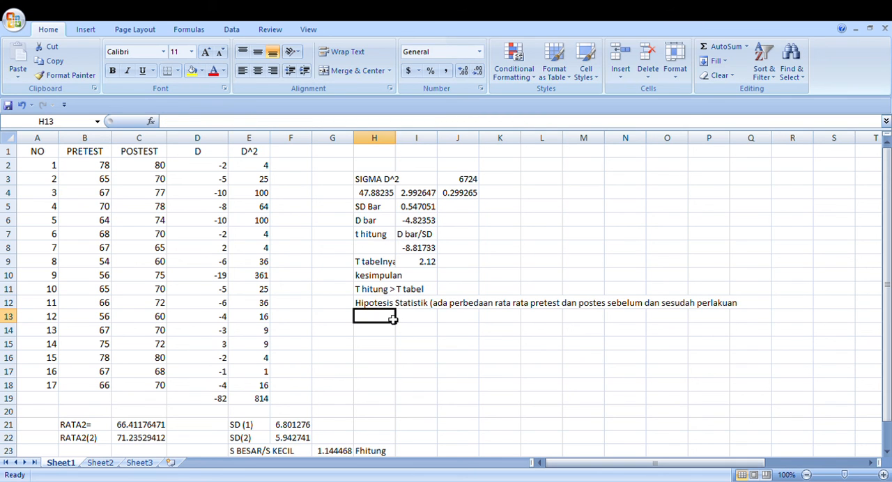
type("H")
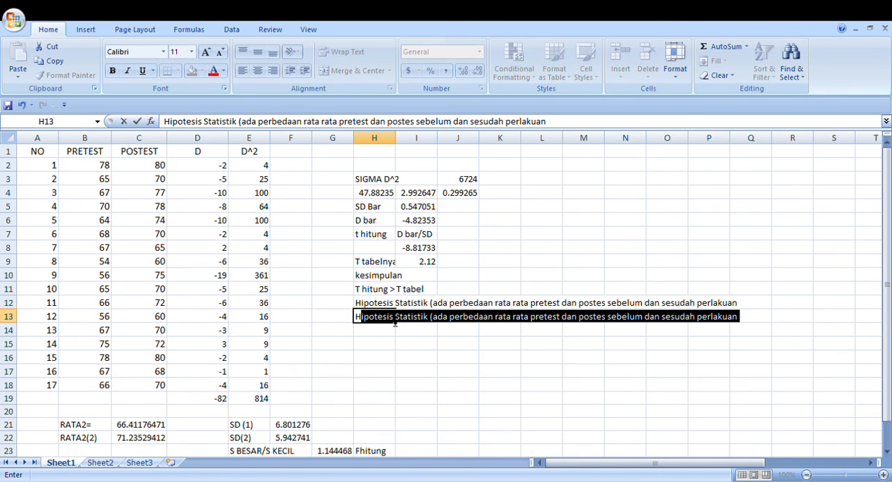
type("ipotesis pee")
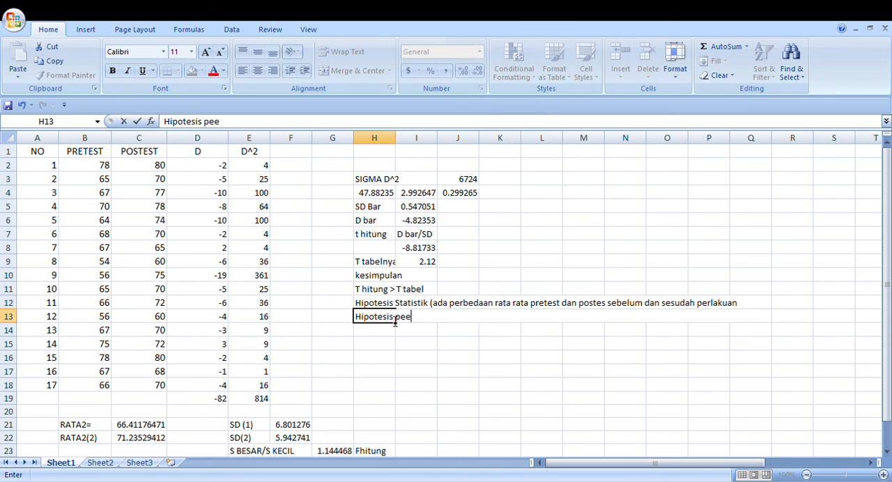
key("BackSpace")
type("nelitian ")
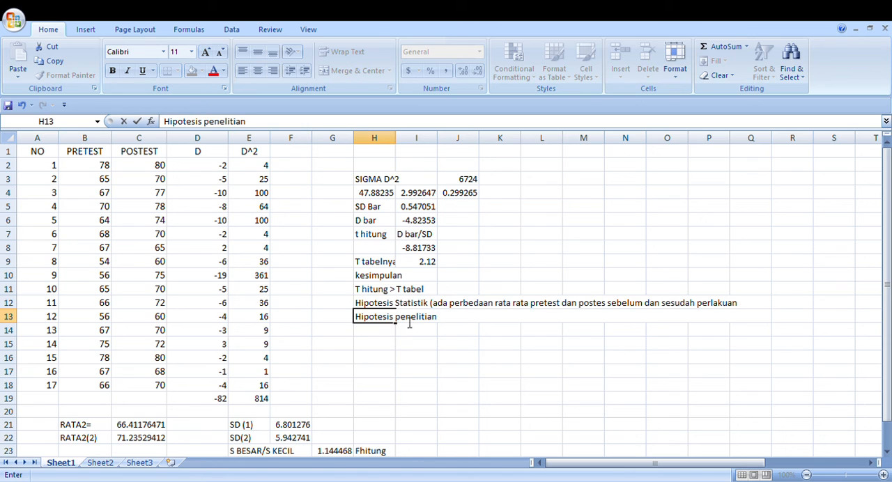
type("(")
type("ada perbedaan")
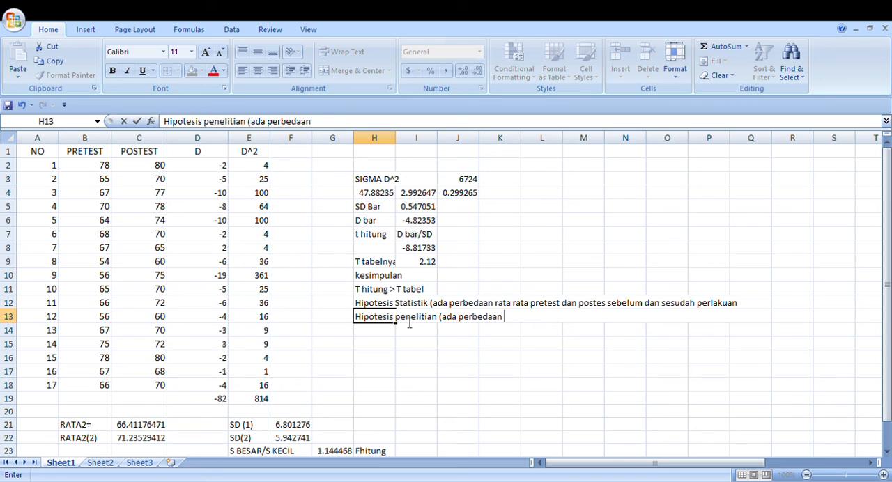
key("BackSpace")
key("BackSpace")
key("BackSpace")
key("BackSpace")
key("BackSpace")
key("BackSpace")
key("BackSpace")
key("BackSpace")
key("BackSpace")
key("BackSpace")
key("BackSpace")
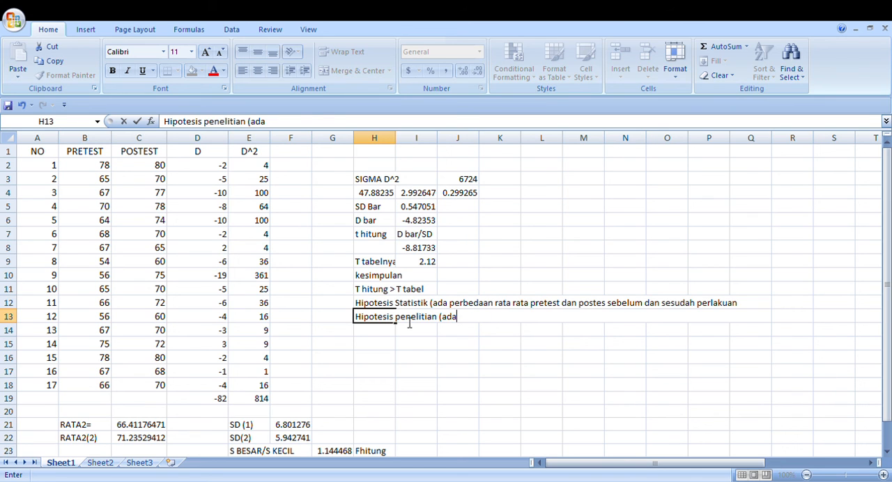
type("pengaruh")
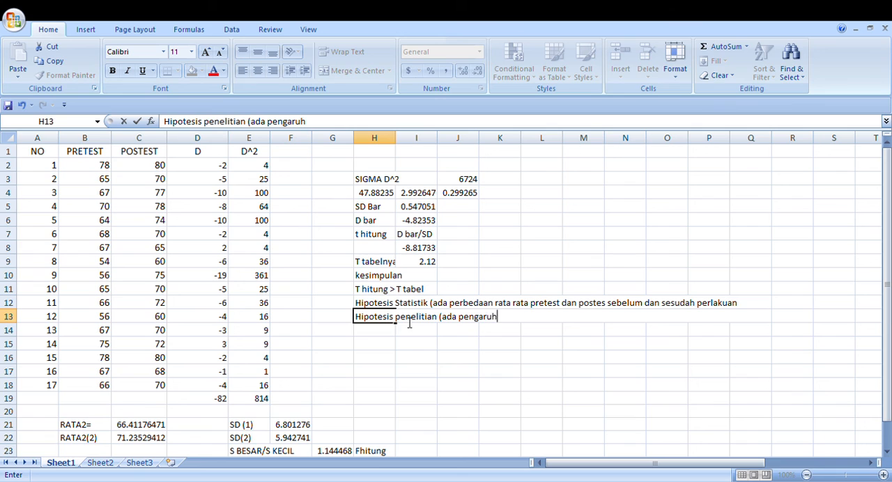
type(" ke")
type("p")
key("BackSpace")
type("kepribadian")
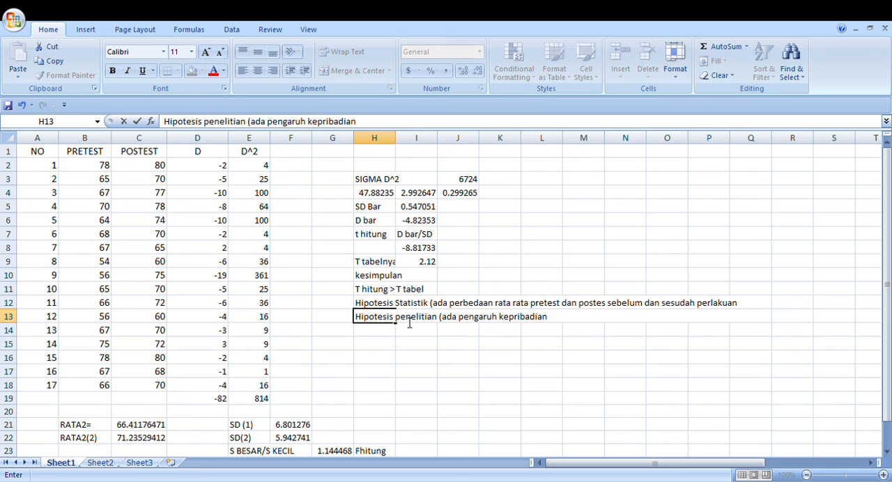
type(" siswa terhadap ")
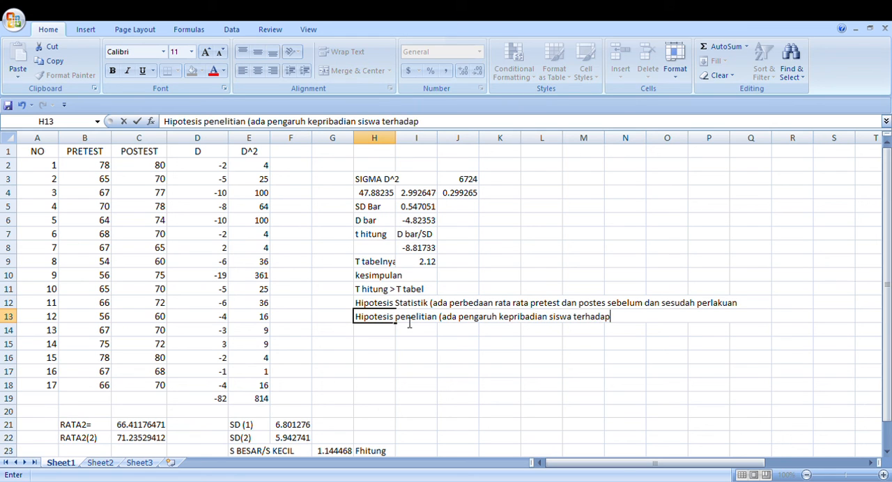
type("kemam")
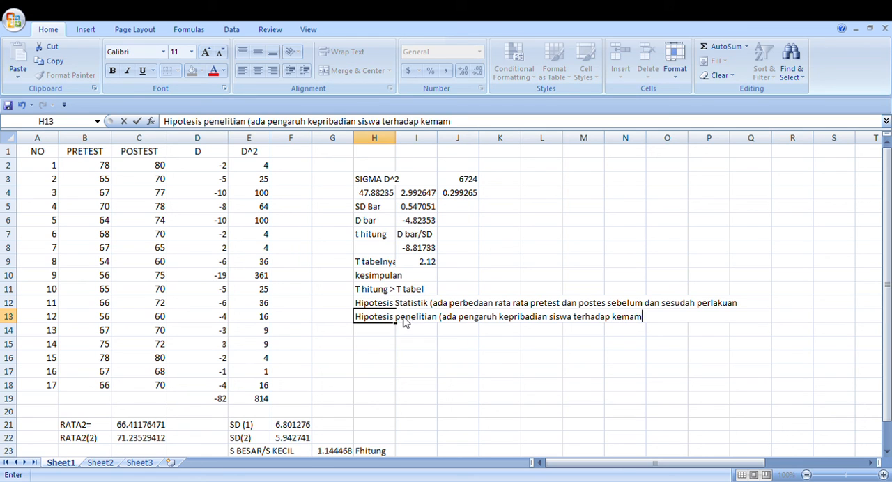
type("puan berbicara ")
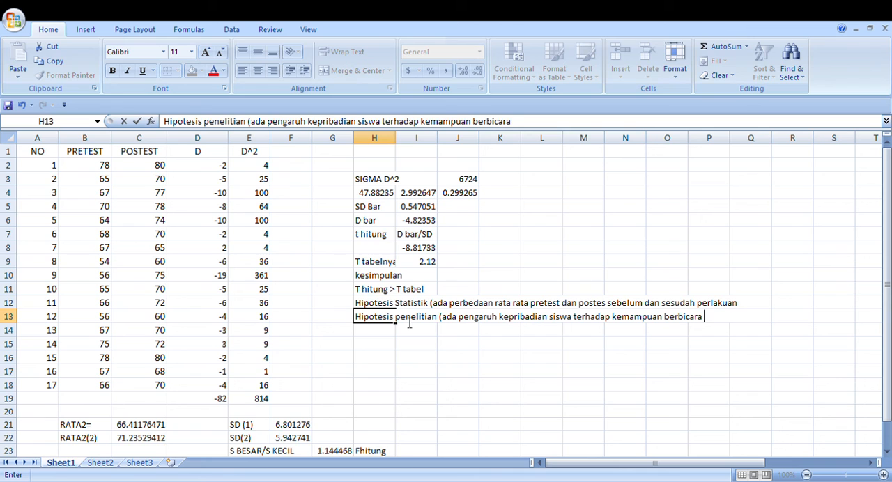
type("didepan k")
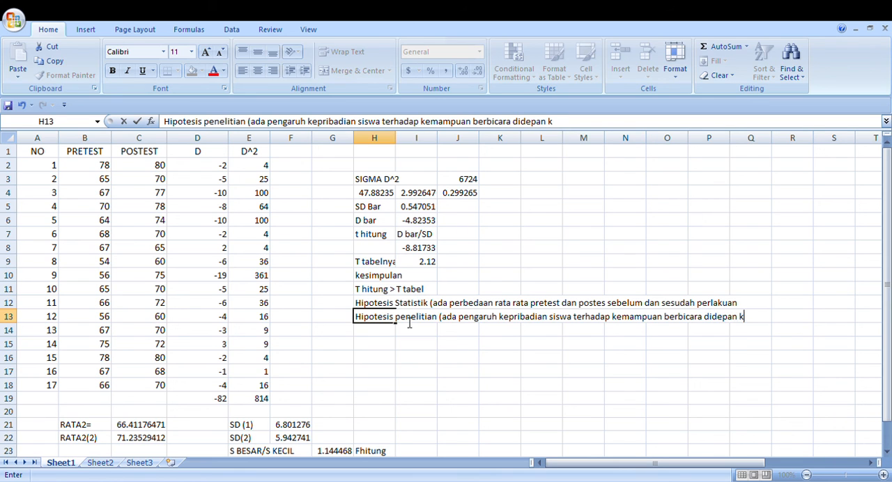
type("elas.")
left_click(530, 424)
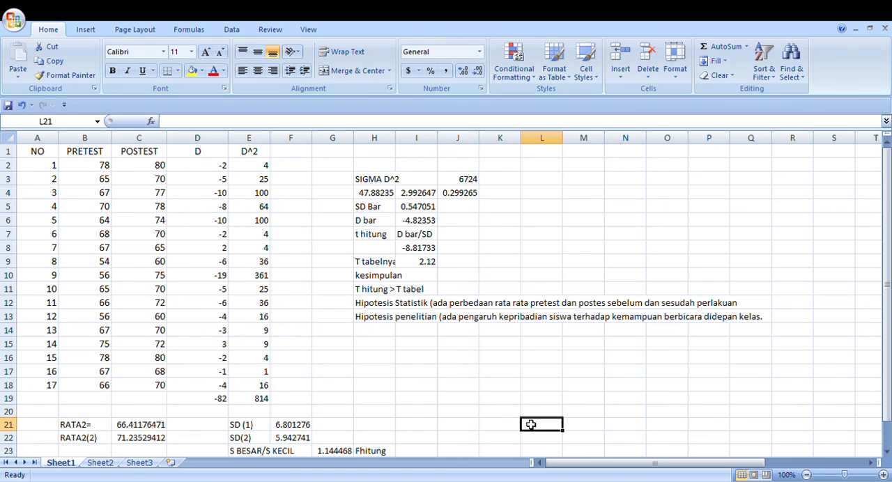